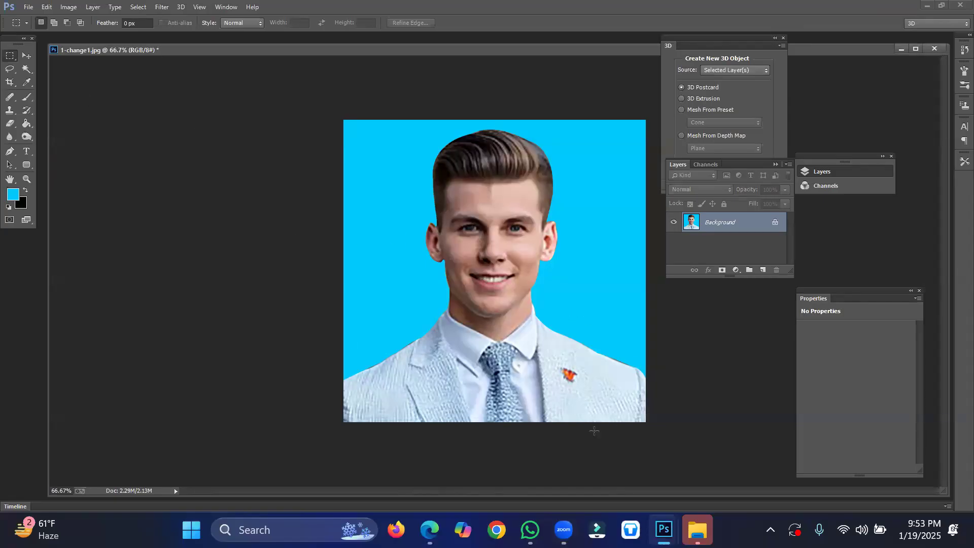
Select the solid cyan backdrop around the man with the Magic Wand tool.
{"action": "left_click", "coordinate": [26, 70]}
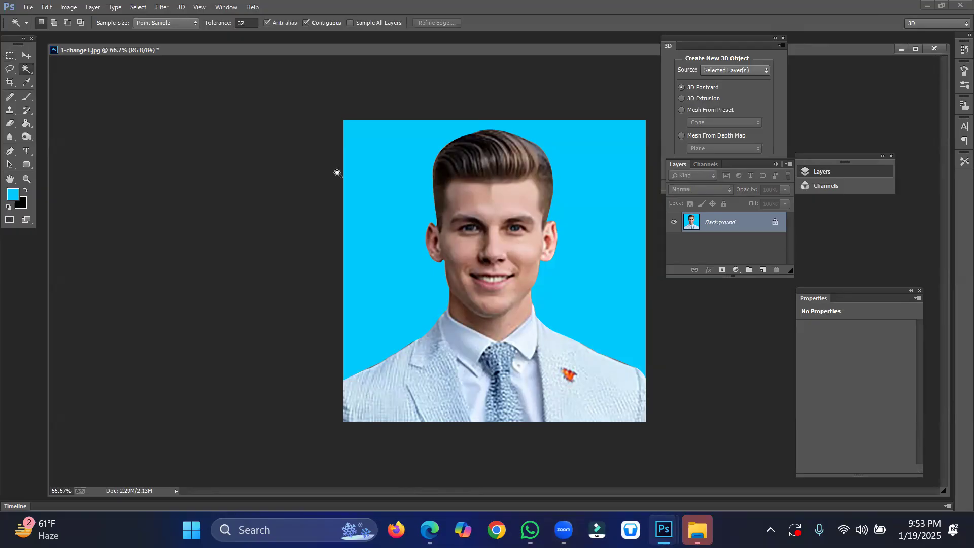
{"action": "left_click", "coordinate": [379, 176]}
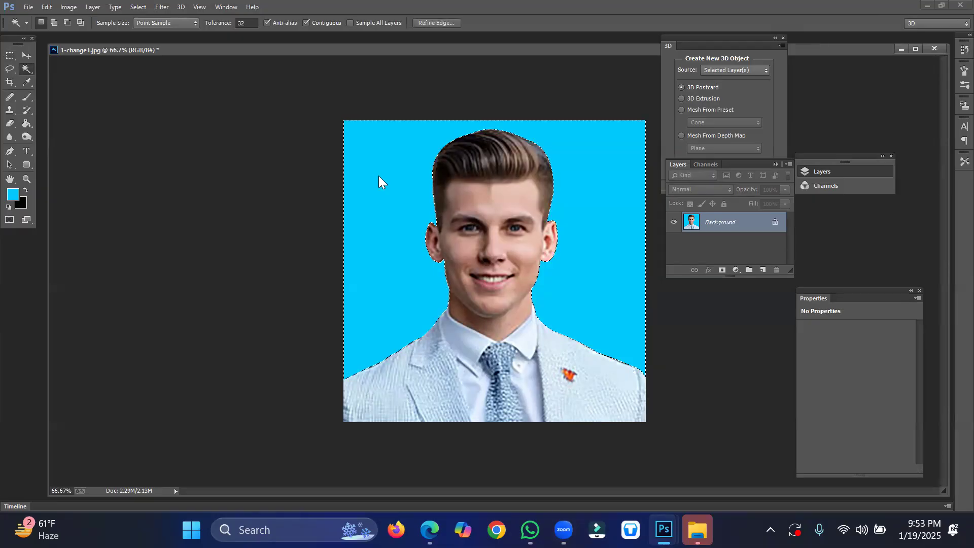
{"action": "left_click", "coordinate": [250, 127]}
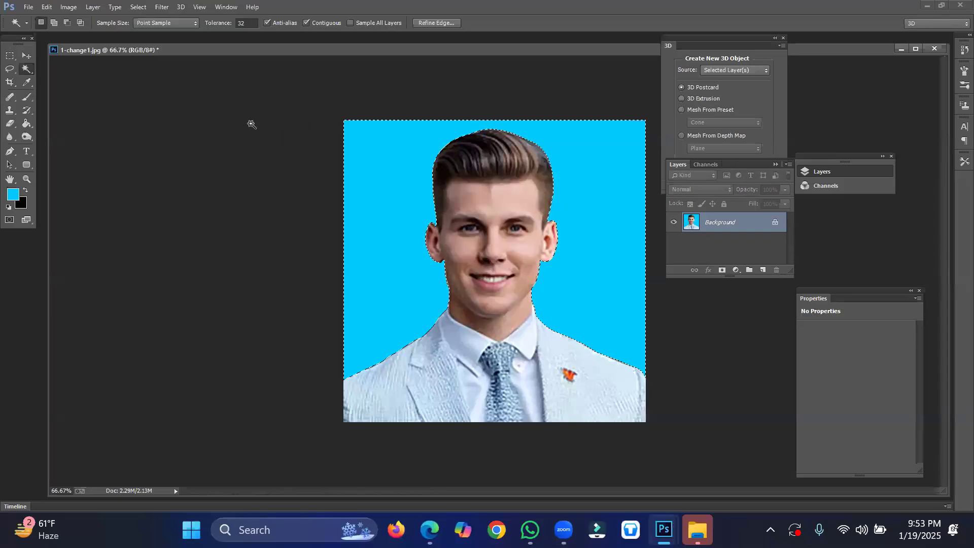
{"action": "key", "text": "ctrl+z"}
Convert the locked Background into a regular layer, then delete the selected cyan backdrop and deselect.
{"action": "left_click", "coordinate": [775, 226]}
{"action": "double_click", "coordinate": [761, 223]}
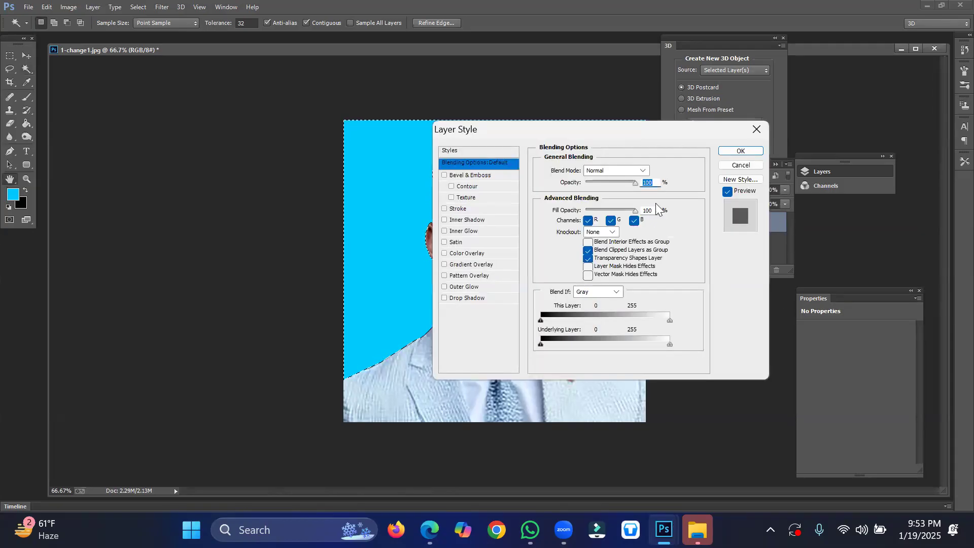
{"action": "left_click", "coordinate": [740, 151]}
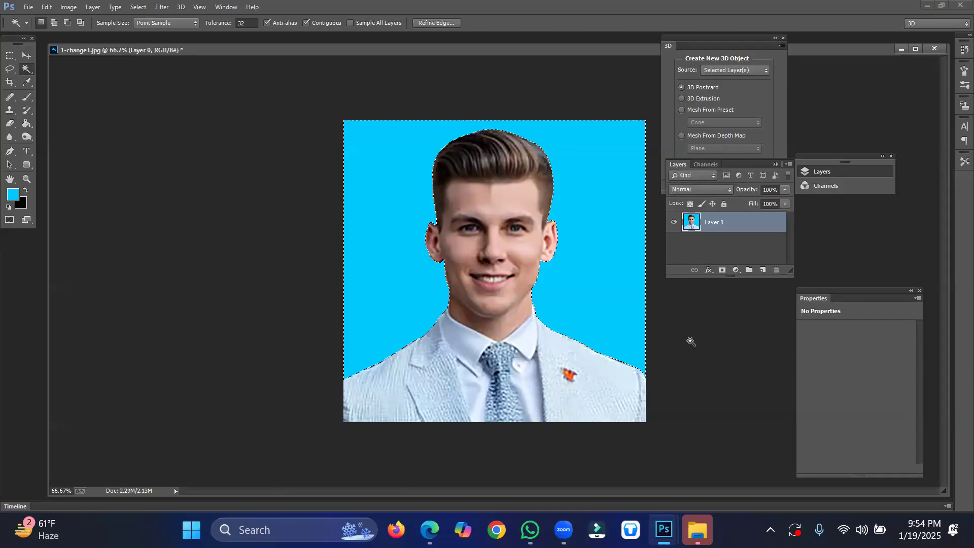
{"action": "key", "text": "Delete"}
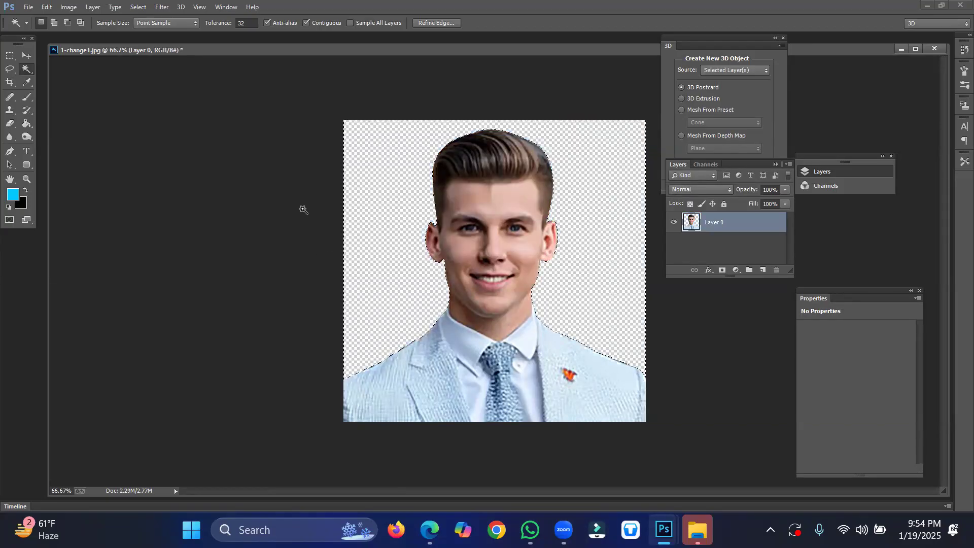
{"action": "left_click", "coordinate": [293, 170]}
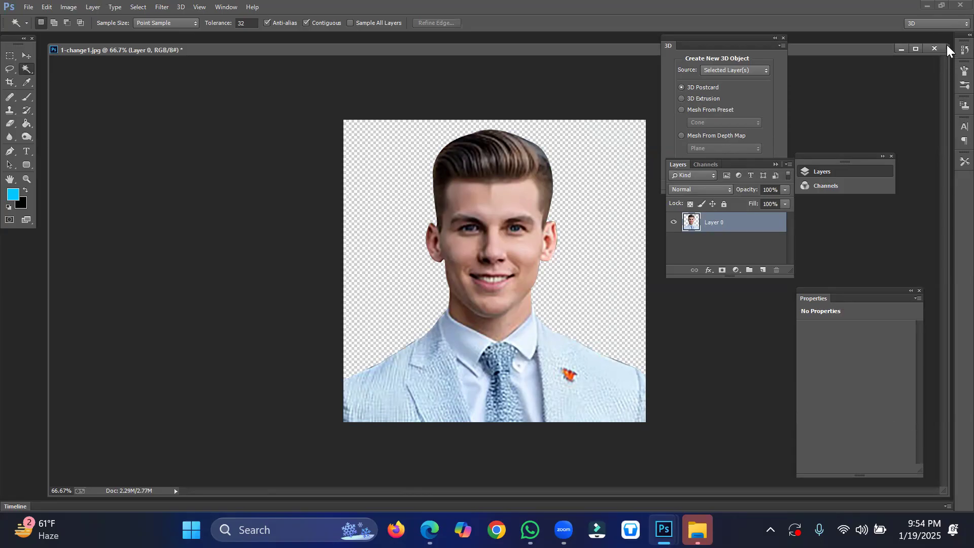
Shrink the portrait's document window and open the night skyline image d86001aa62191142ca485c36705efc97.jpg from the Trash folder on the Desktop.
{"action": "left_click_drag", "start_coordinate": [946, 43], "coordinate": [542, 134]}
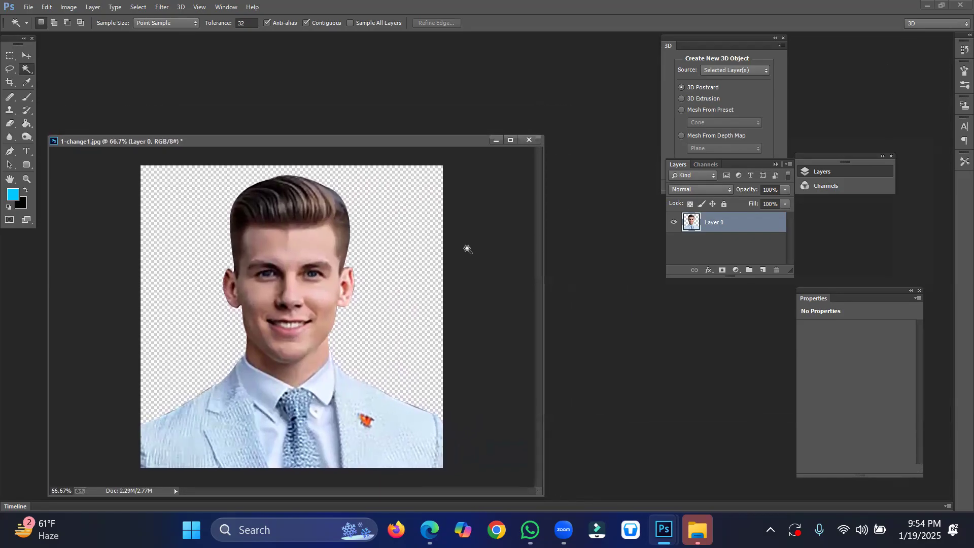
{"action": "double_click", "coordinate": [611, 221]}
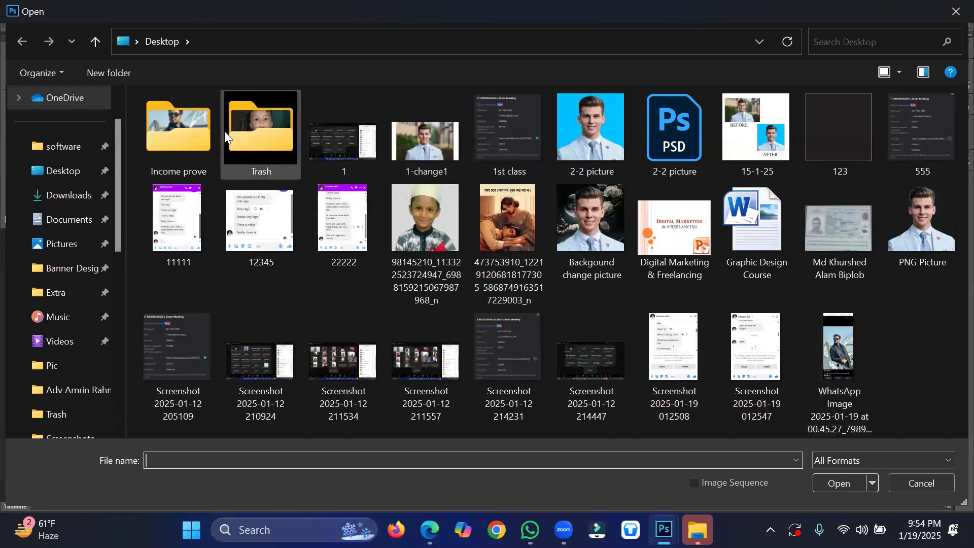
{"action": "double_click", "coordinate": [248, 124]}
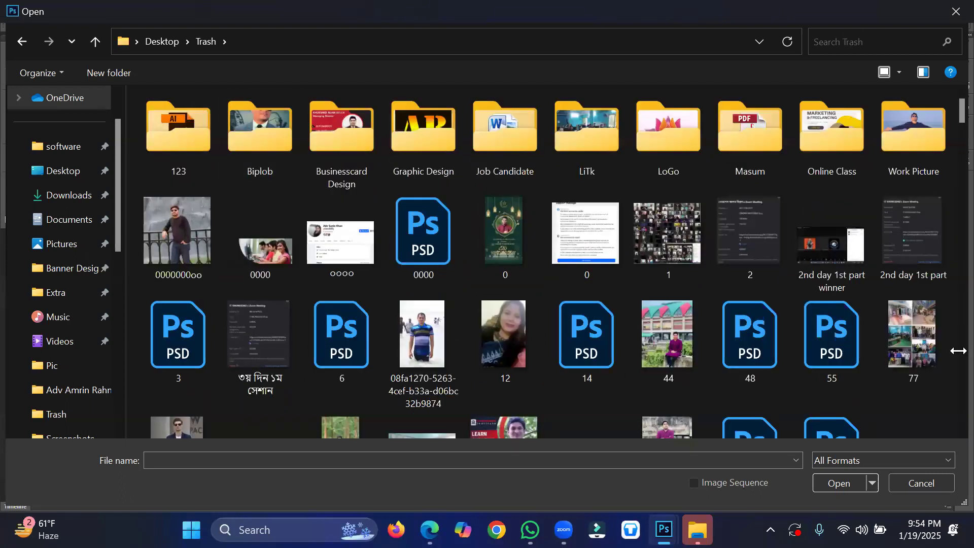
{"action": "scroll", "coordinate": [950, 379], "scroll_direction": "down", "scroll_amount": 5}
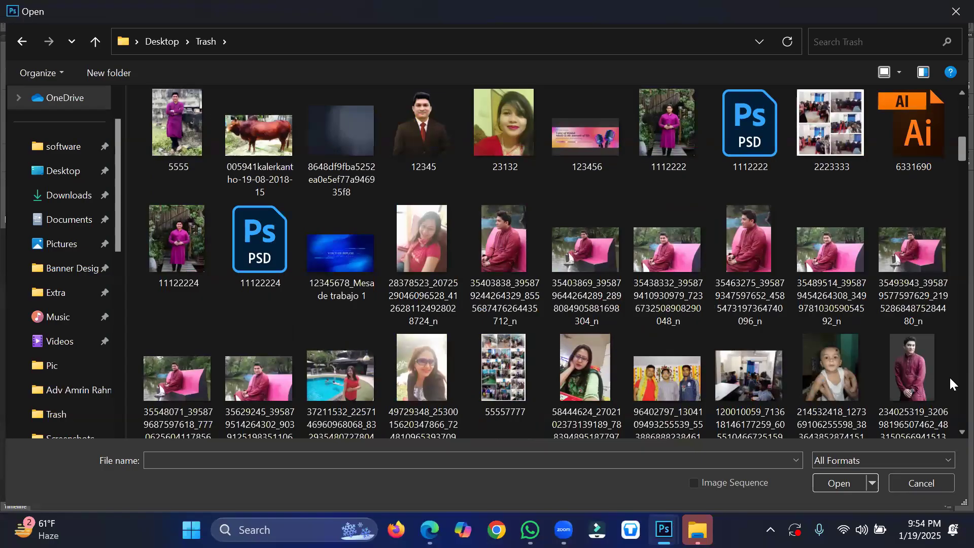
{"action": "scroll", "coordinate": [950, 379], "scroll_direction": "down", "scroll_amount": 3}
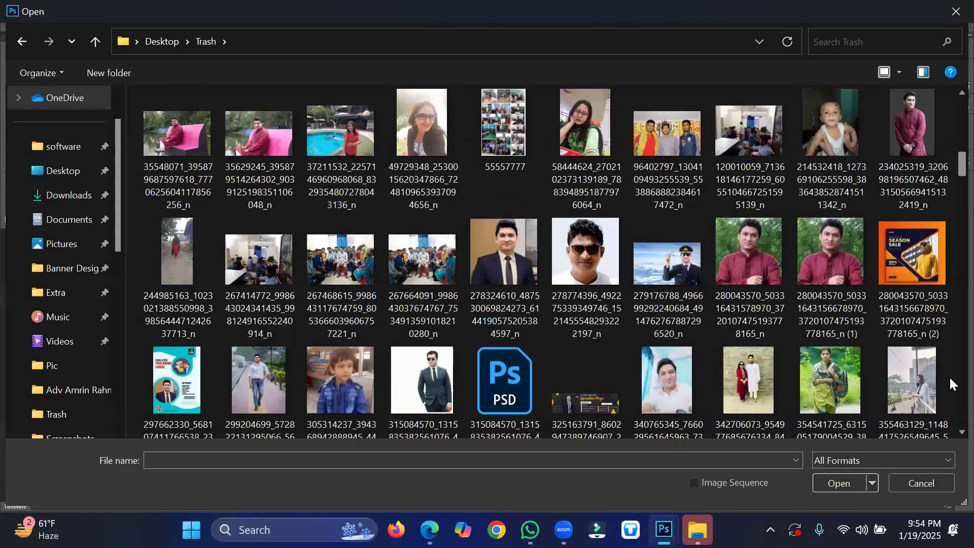
{"action": "scroll", "coordinate": [952, 384], "scroll_direction": "down", "scroll_amount": 3}
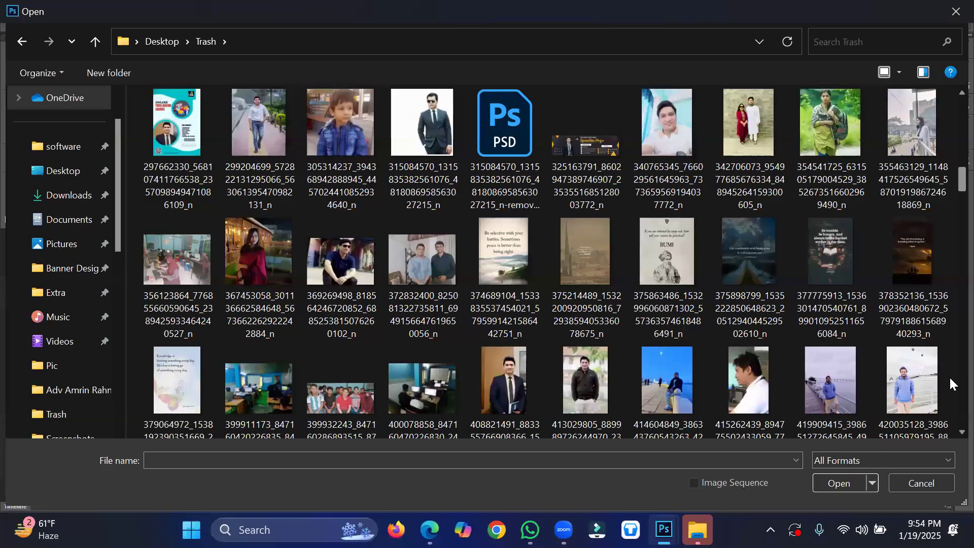
{"action": "scroll", "coordinate": [951, 381], "scroll_direction": "down", "scroll_amount": 5}
{"action": "scroll", "coordinate": [950, 384], "scroll_direction": "down", "scroll_amount": 2}
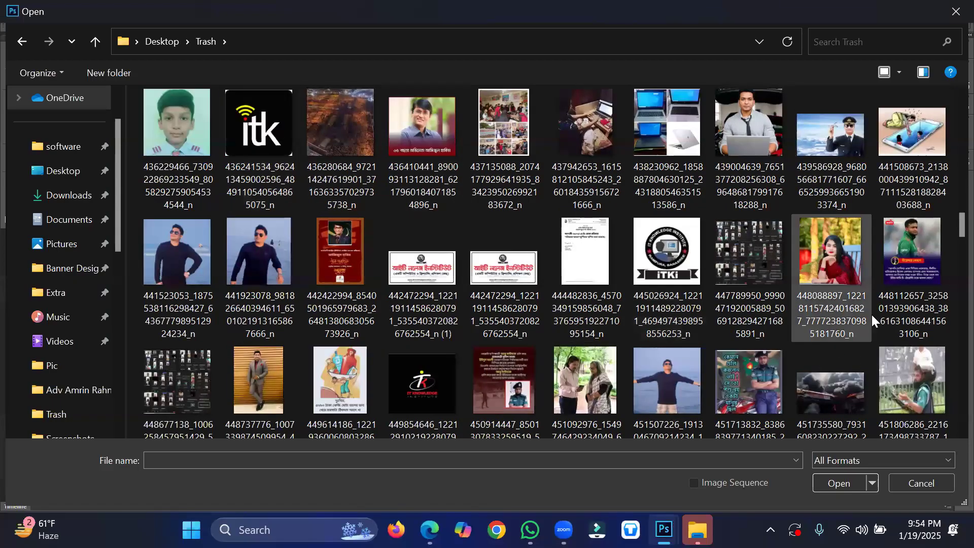
{"action": "scroll", "coordinate": [949, 386], "scroll_direction": "down", "scroll_amount": 6}
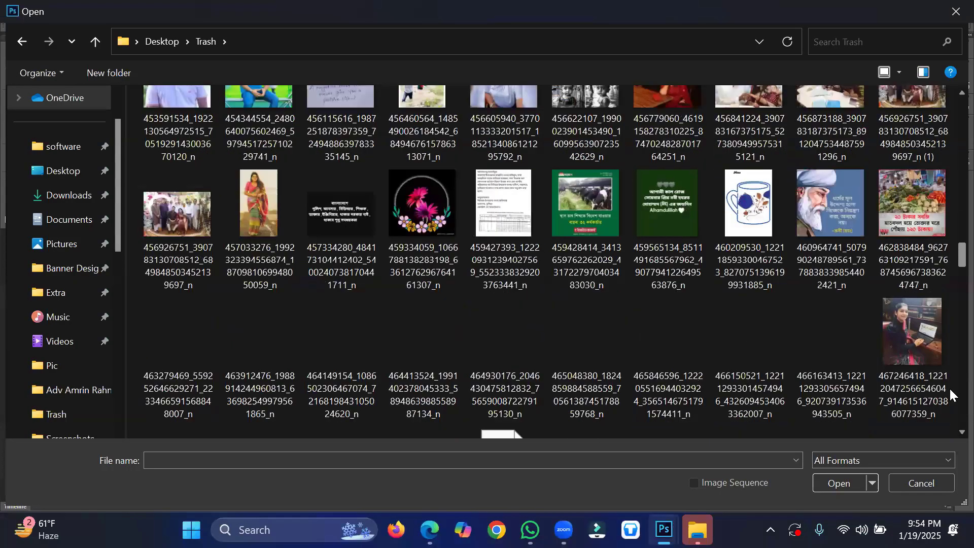
{"action": "scroll", "coordinate": [948, 387], "scroll_direction": "down", "scroll_amount": 10}
{"action": "scroll", "coordinate": [949, 203], "scroll_direction": "up", "scroll_amount": 4}
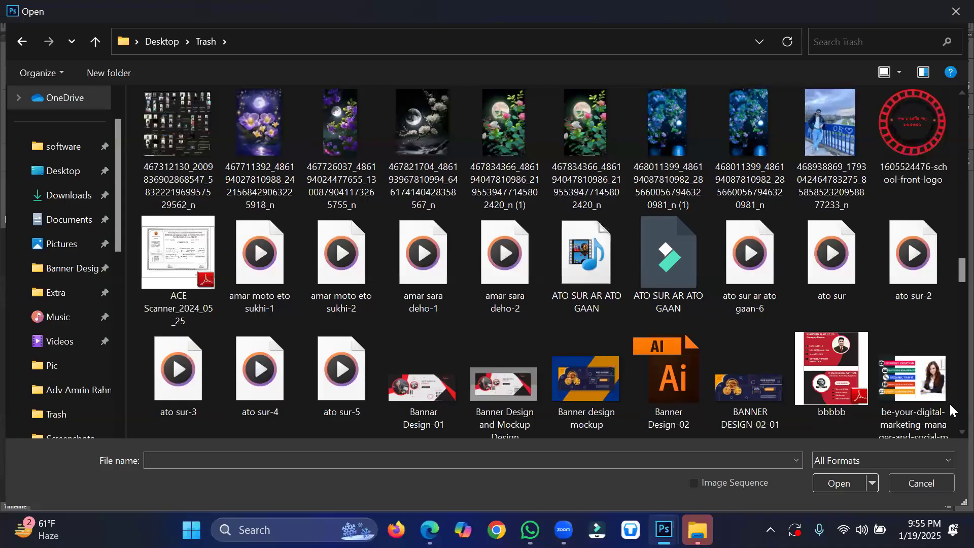
{"action": "scroll", "coordinate": [952, 409], "scroll_direction": "down", "scroll_amount": 2}
{"action": "scroll", "coordinate": [953, 409], "scroll_direction": "down", "scroll_amount": 2}
{"action": "double_click", "coordinate": [842, 343]}
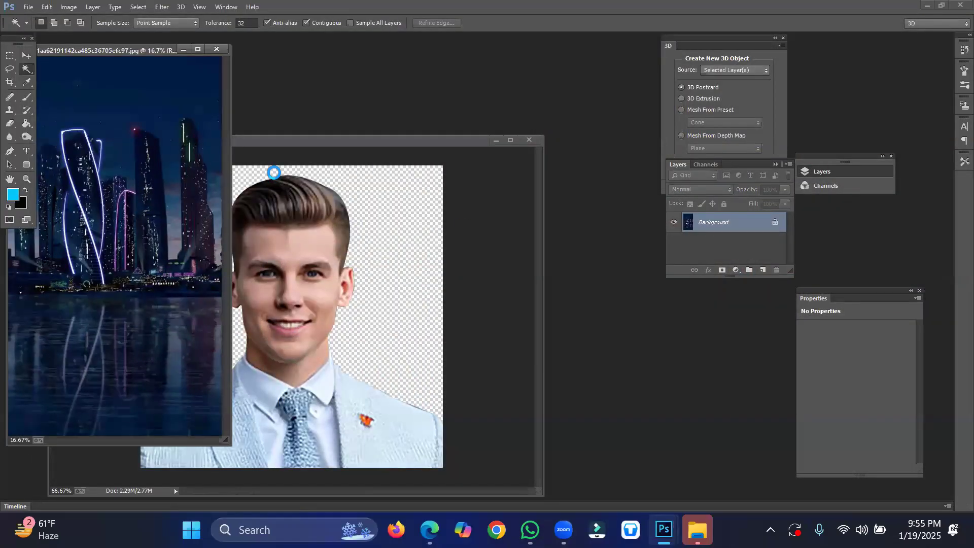
Arrange the two document windows side by side and copy the man's cutout into the skyline image with the Move tool.
{"action": "left_click", "coordinate": [26, 55]}
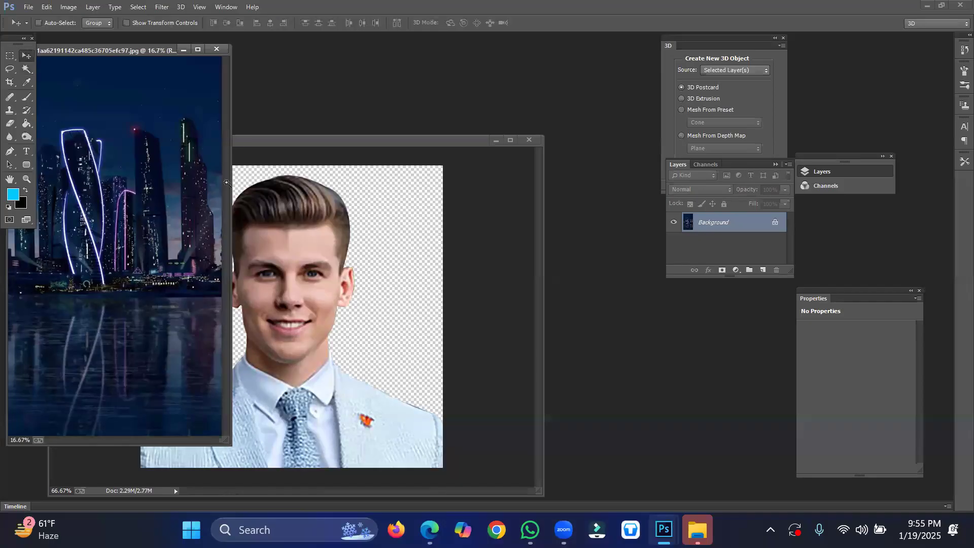
{"action": "left_click", "coordinate": [302, 248]}
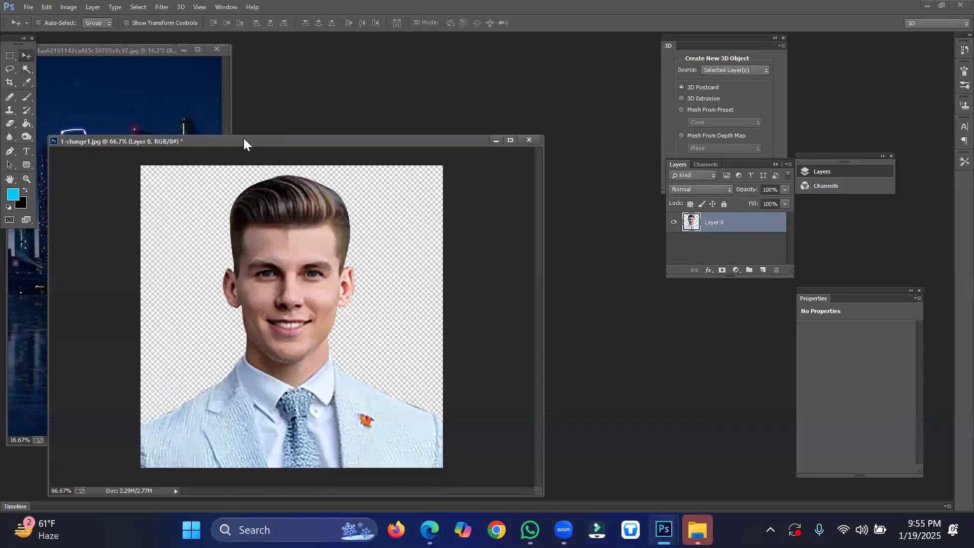
{"action": "left_click_drag", "start_coordinate": [244, 138], "coordinate": [465, 74]}
{"action": "left_click", "coordinate": [136, 45]}
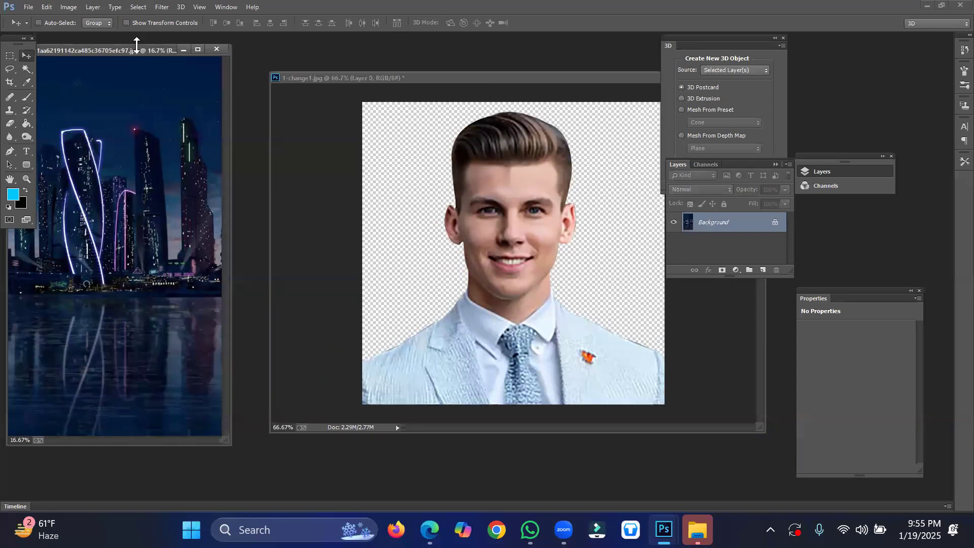
{"action": "left_click_drag", "start_coordinate": [122, 49], "coordinate": [245, 63]}
{"action": "left_click", "coordinate": [497, 236]}
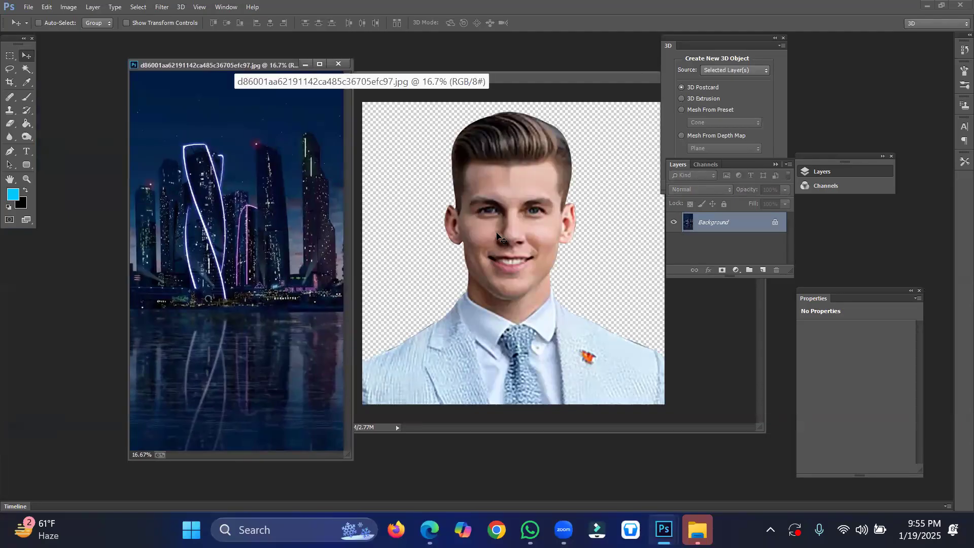
{"action": "left_click_drag", "start_coordinate": [484, 227], "coordinate": [230, 219]}
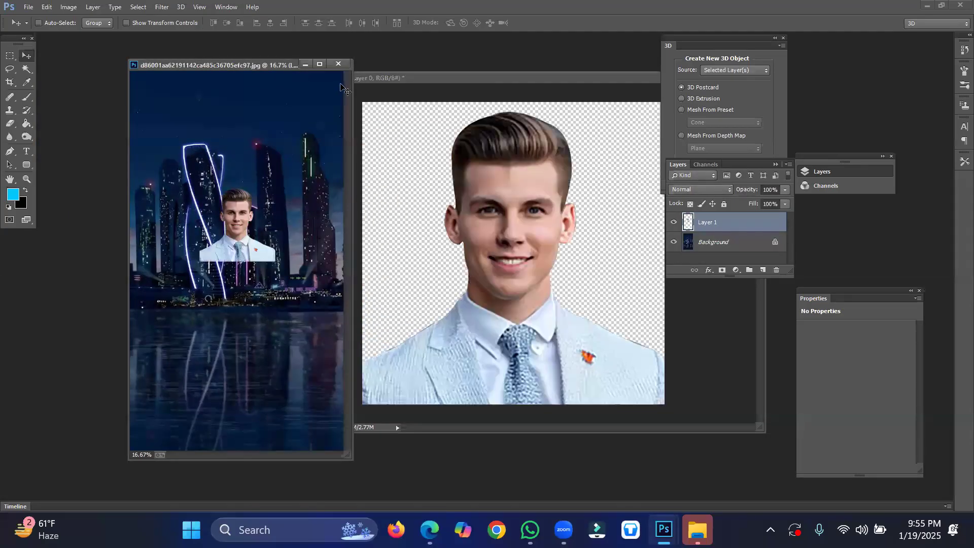
Maximize the skyline document and scale the man's layer proportionally to nearly the full image width, placing it over the buildings.
{"action": "left_click", "coordinate": [320, 64]}
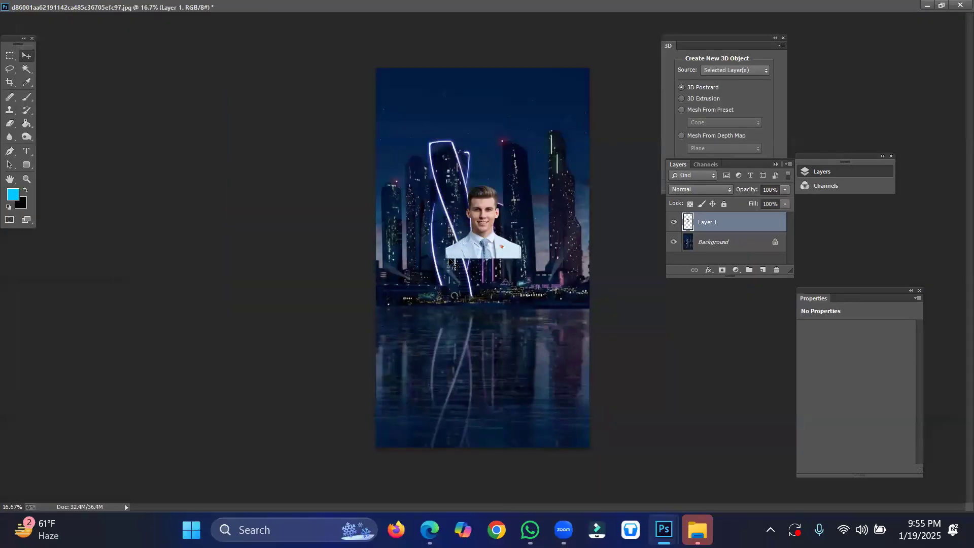
{"action": "key", "text": "ctrl+t"}
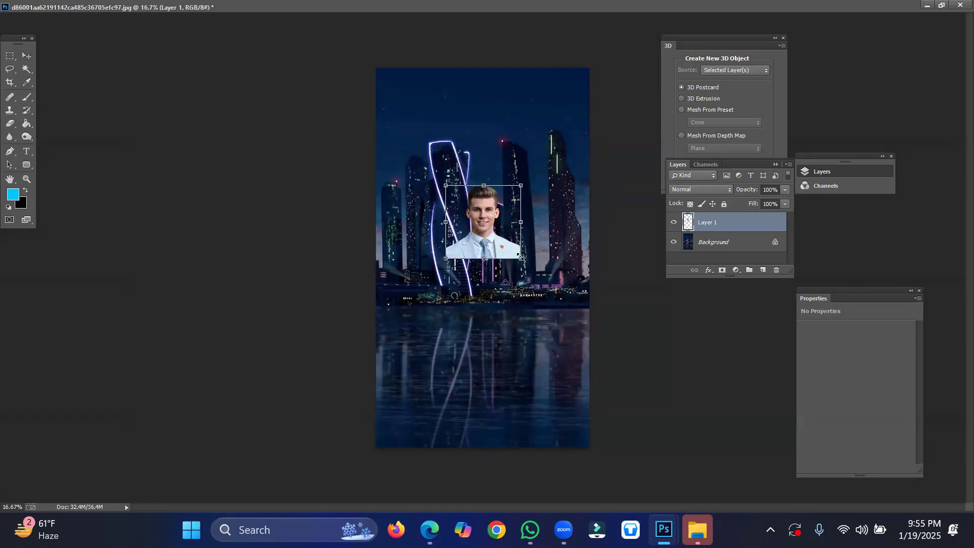
{"action": "left_click_drag", "start_coordinate": [519, 255], "coordinate": [598, 310]}
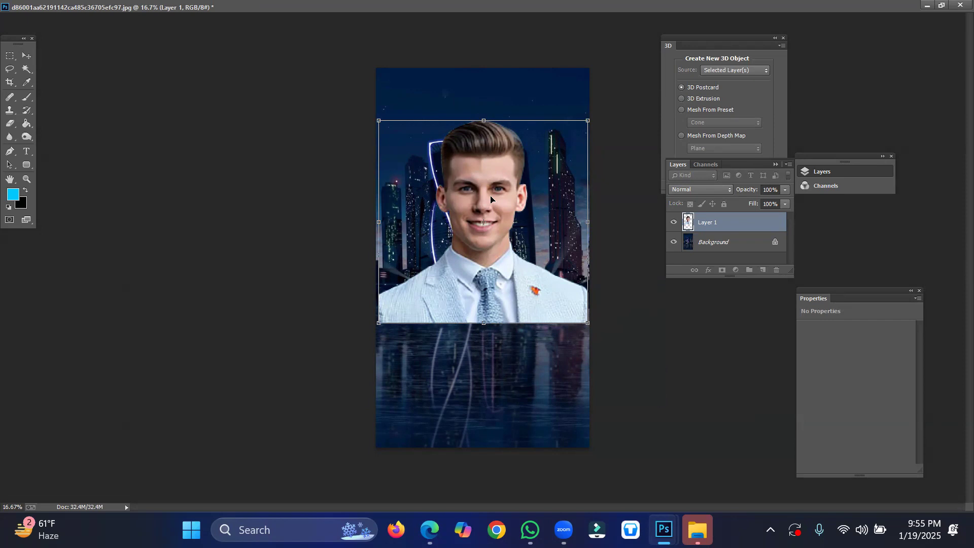
{"action": "mouse_move", "coordinate": [491, 199]}
{"action": "left_mouse_down"}
{"action": "mouse_move", "coordinate": [499, 189]}
{"action": "mouse_move", "coordinate": [500, 284]}
{"action": "mouse_move", "coordinate": [491, 192]}
{"action": "mouse_move", "coordinate": [490, 201]}
{"action": "left_mouse_up"}
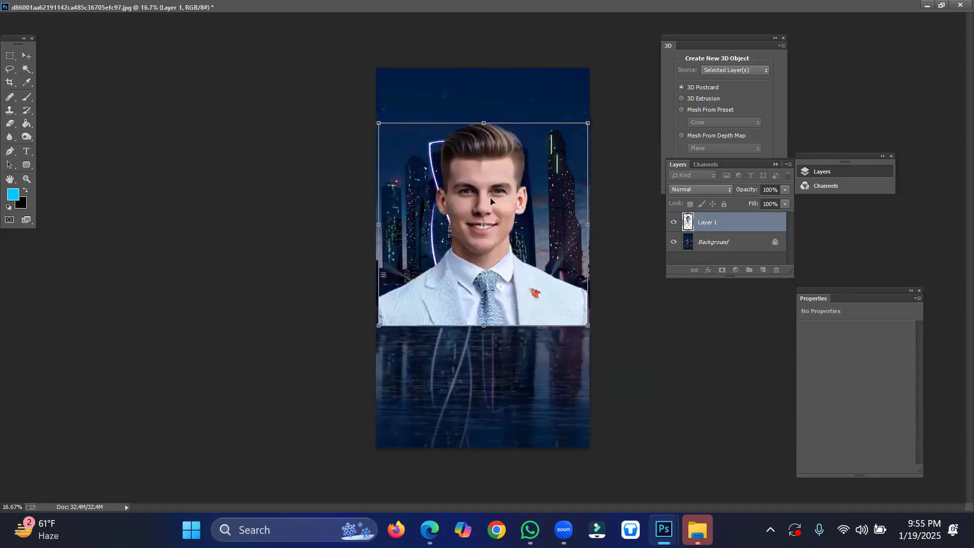
{"action": "key", "text": "Return"}
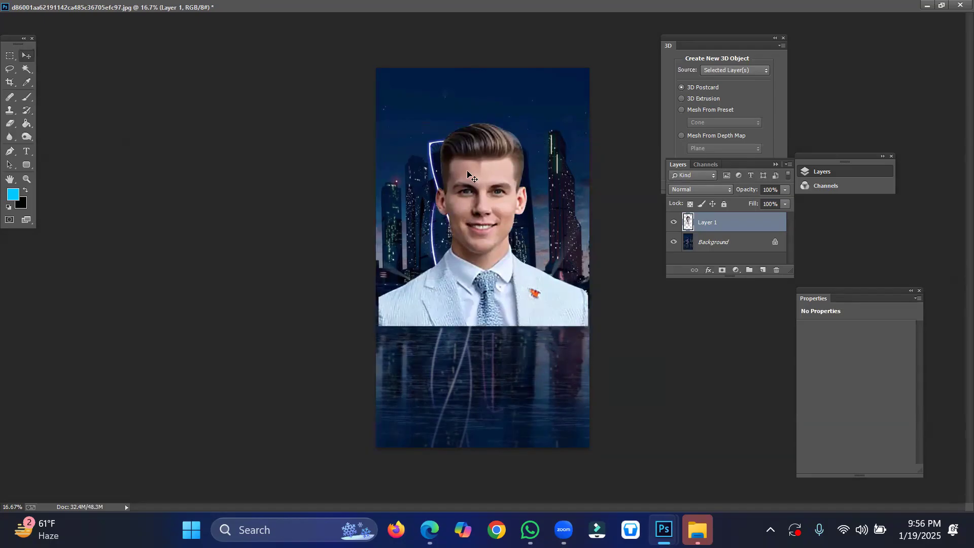
Crop the composite to a square around the man, with the lower edge of his jacket on the bottom crop border.
{"action": "left_click", "coordinate": [12, 84]}
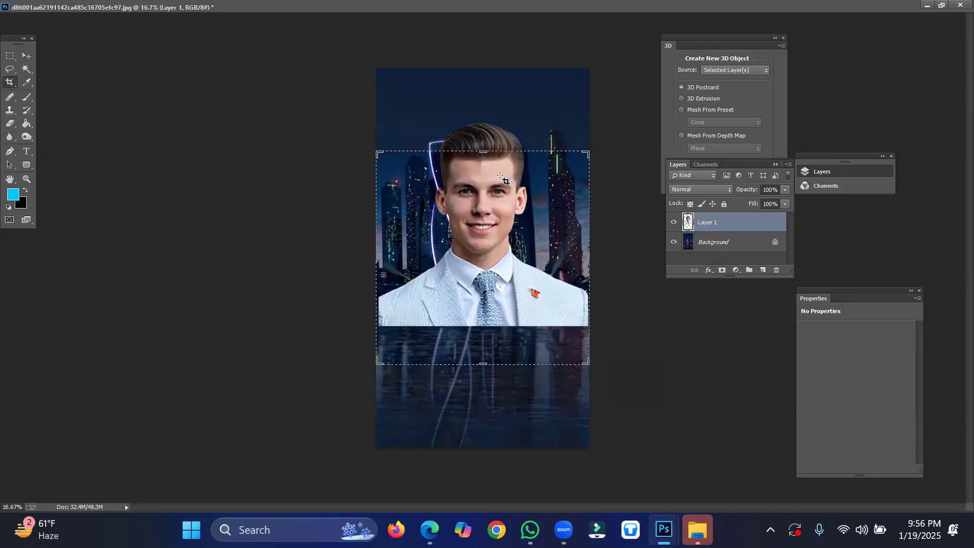
{"action": "mouse_move", "coordinate": [481, 148]}
{"action": "left_mouse_down"}
{"action": "mouse_move", "coordinate": [481, 122]}
{"action": "mouse_move", "coordinate": [473, 148]}
{"action": "left_mouse_up"}
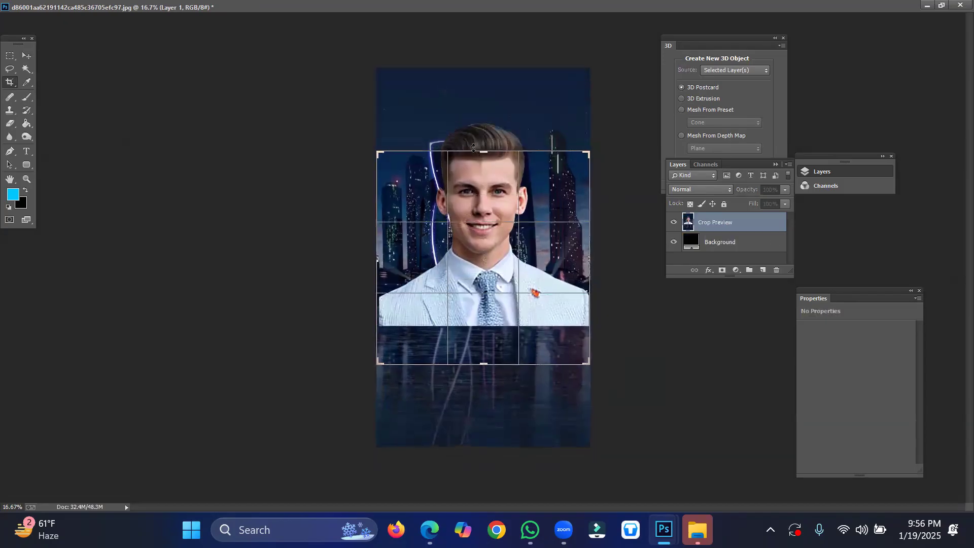
{"action": "left_click_drag", "start_coordinate": [482, 237], "coordinate": [480, 277]}
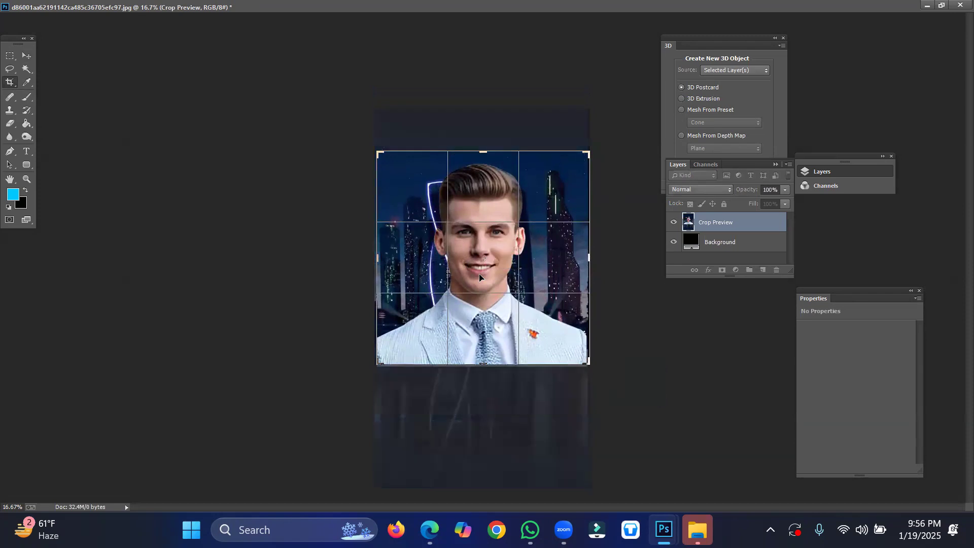
{"action": "key", "text": "Return"}
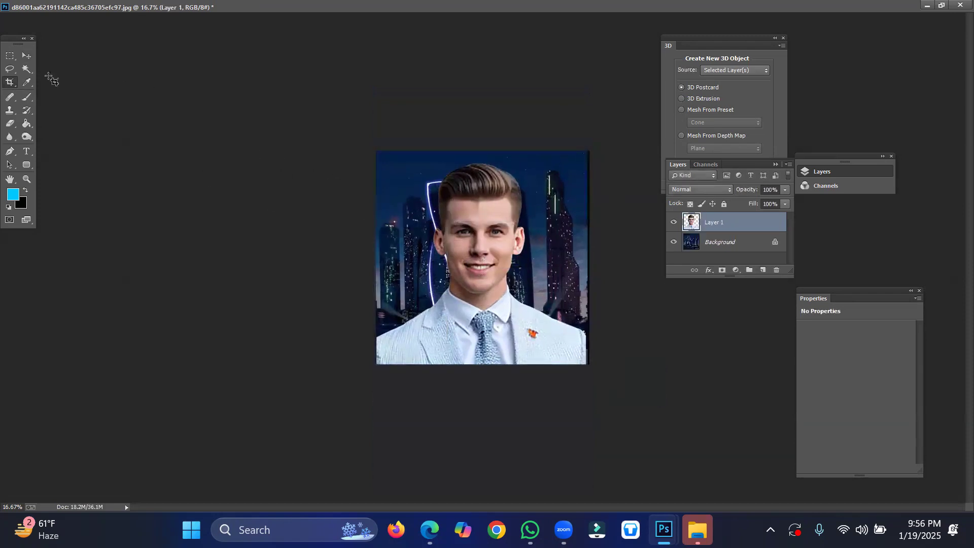
Stretch the man's layer slightly wider with Free Transform so his jacket reaches the right edge of the image.
{"action": "left_click", "coordinate": [25, 57]}
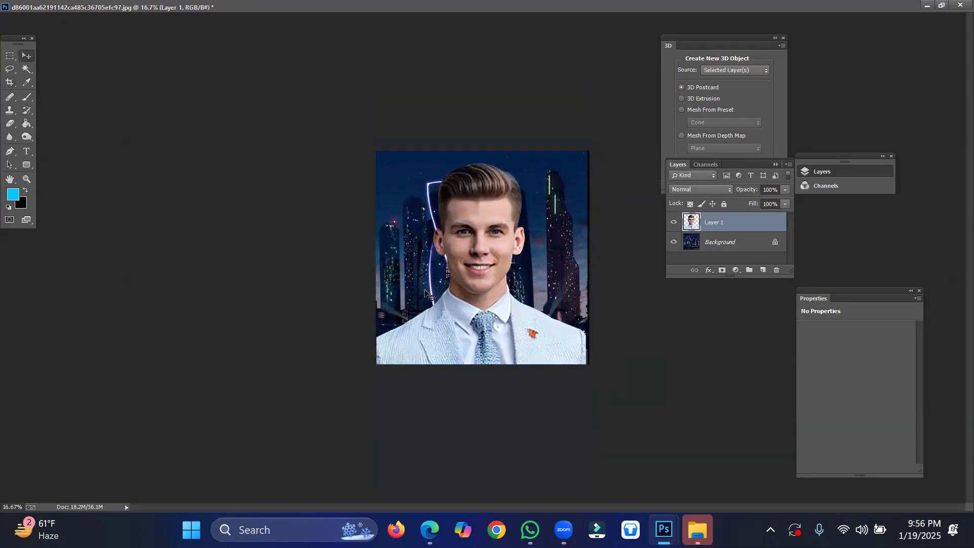
{"action": "key", "text": "ctrl+t"}
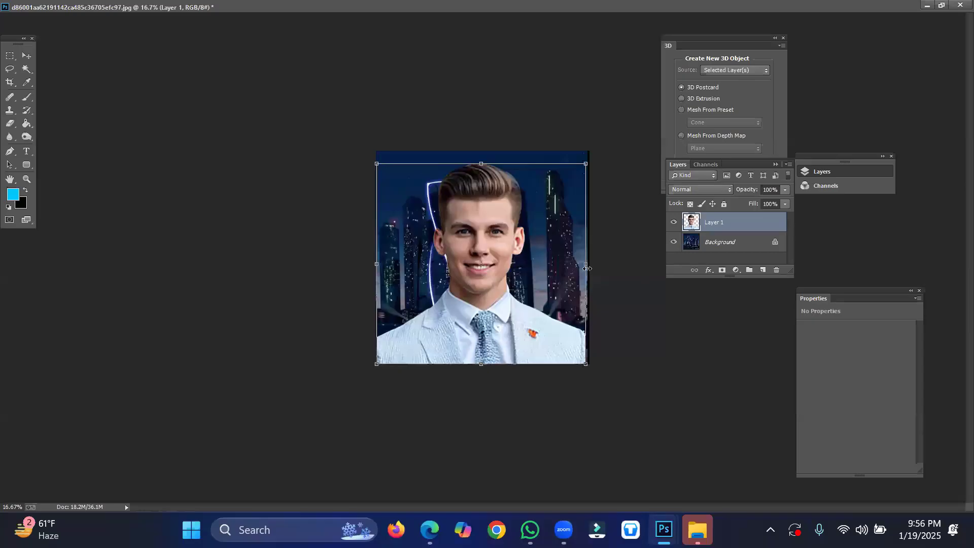
{"action": "left_click_drag", "start_coordinate": [586, 268], "coordinate": [588, 264]}
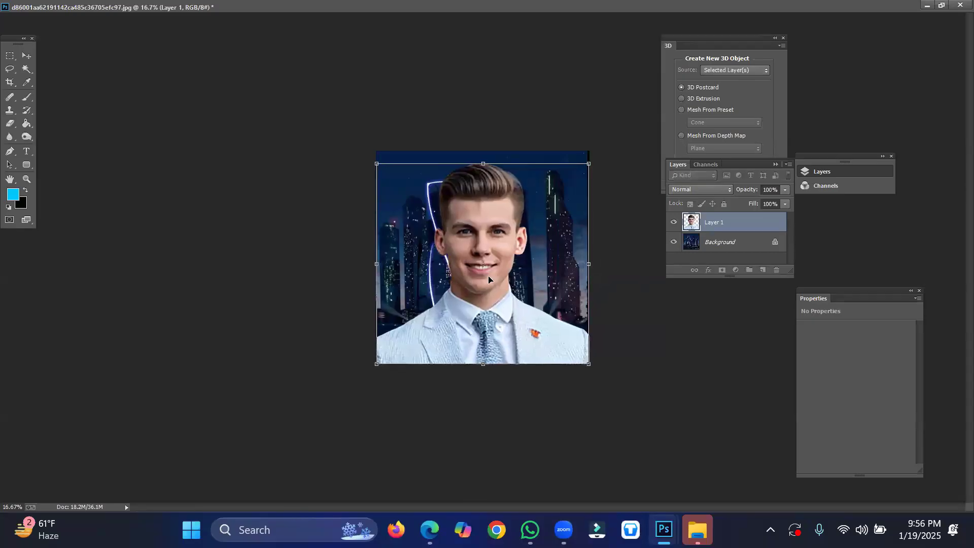
{"action": "key", "text": "Return"}
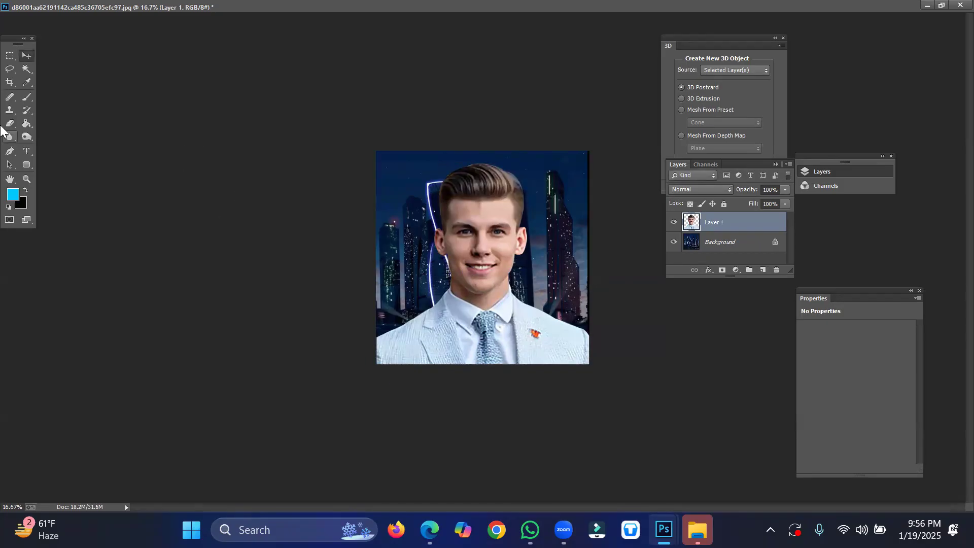
Select the Blur tool and size its brush to about the width of the man's cheek.
{"action": "left_click", "coordinate": [7, 140]}
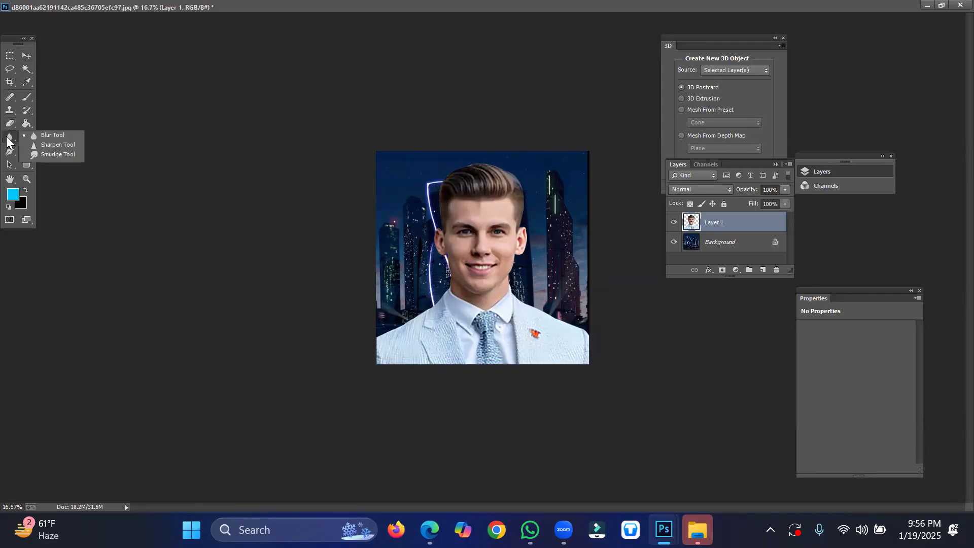
{"action": "left_click", "coordinate": [51, 138]}
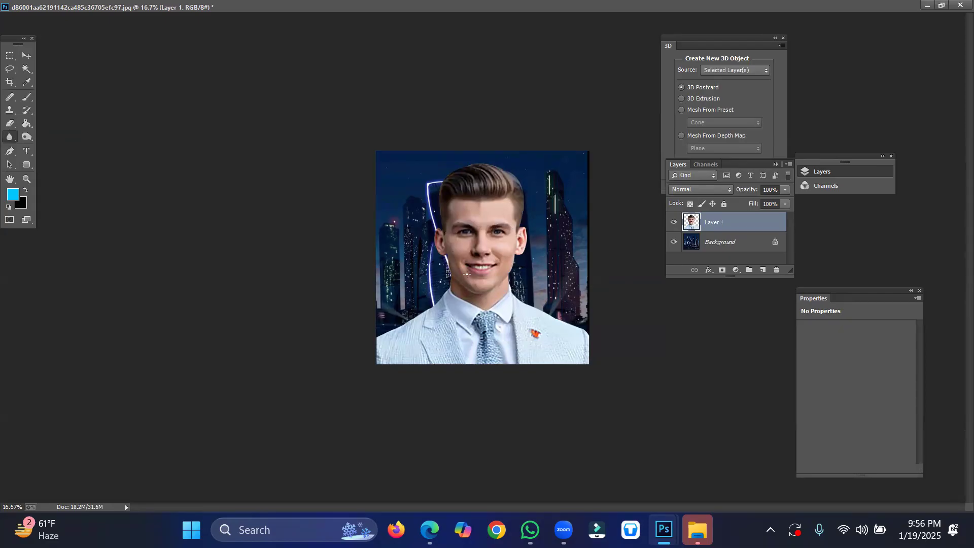
{"action": "key", "text": "bracketright"}
{"action": "key", "text": "bracketright"}
{"action": "key", "text": "bracketright"}
{"action": "key", "text": "bracketright"}
{"action": "key", "text": "bracketright"}
{"action": "key", "text": "bracketright"}
{"action": "key", "text": "bracketright"}
{"action": "key", "text": "bracketright"}
{"action": "key", "text": "bracketright"}
{"action": "key", "text": "bracketright"}
{"action": "key", "text": "bracketright"}
{"action": "key", "text": "bracketright"}
{"action": "key", "text": "bracketright"}
{"action": "key", "text": "bracketright"}
{"action": "key", "text": "bracketright"}
{"action": "key", "text": "bracketright"}
{"action": "key", "text": "bracketright"}
{"action": "key", "text": "bracketright"}
{"action": "key", "text": "bracketright"}
{"action": "key", "text": "bracketright"}
{"action": "key", "text": "bracketright"}
{"action": "key", "text": "bracketright"}
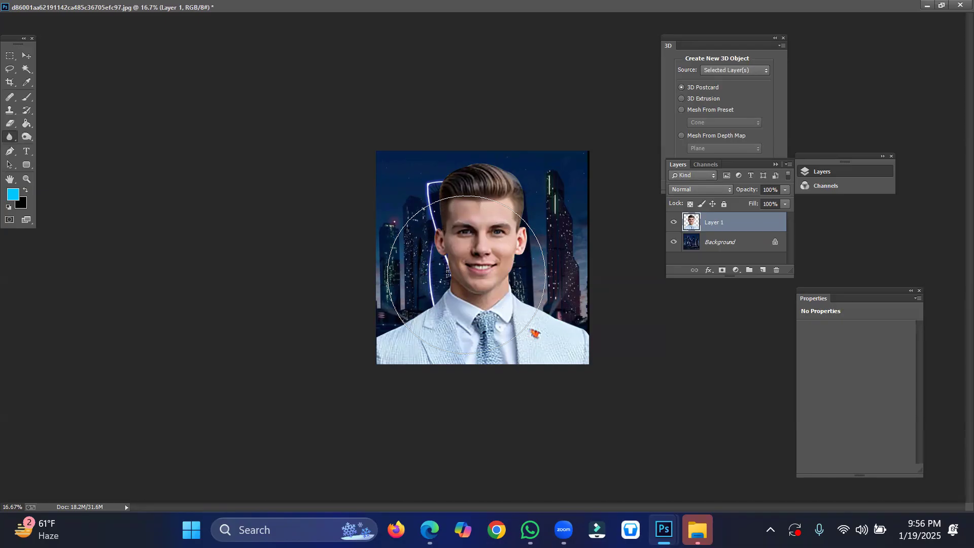
{"action": "key", "text": "bracketleft"}
{"action": "key", "text": "bracketleft"}
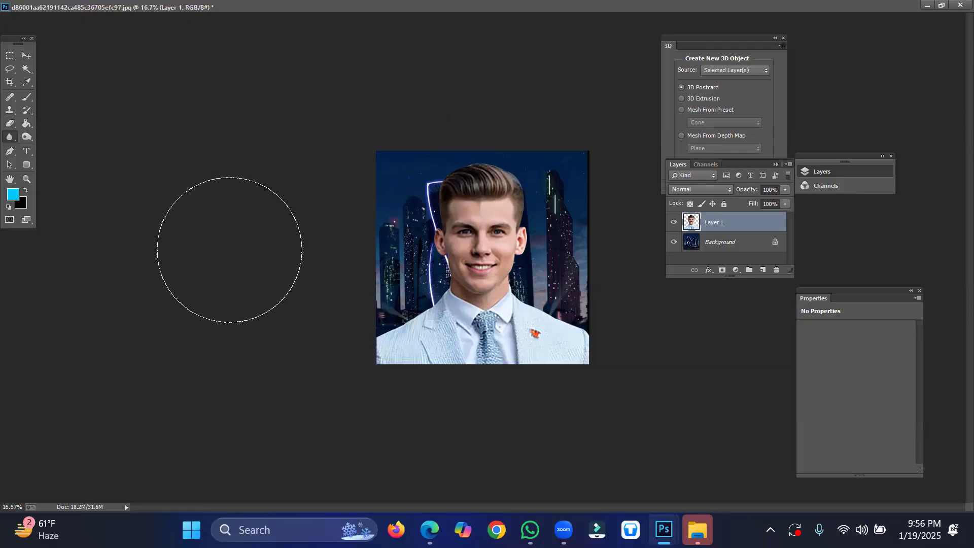
{"action": "key", "text": "bracketleft"}
{"action": "key", "text": "bracketleft"}
{"action": "key", "text": "bracketleft"}
{"action": "key", "text": "bracketleft"}
{"action": "key", "text": "bracketleft"}
{"action": "key", "text": "bracketleft"}
{"action": "key", "text": "bracketleft"}
{"action": "key", "text": "bracketleft"}
{"action": "key", "text": "bracketleft"}
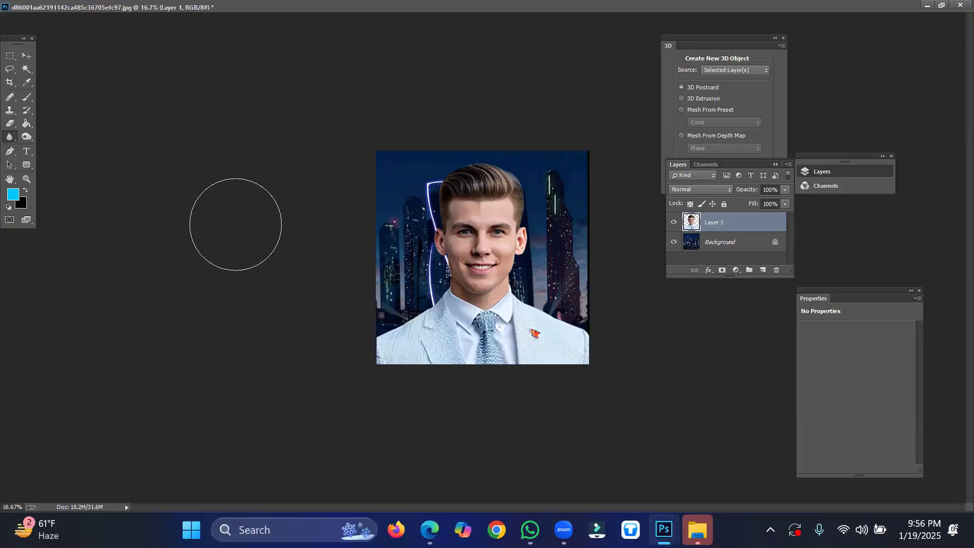
{"action": "key", "text": "bracketleft"}
{"action": "key", "text": "bracketleft"}
{"action": "key", "text": "bracketleft"}
{"action": "key", "text": "bracketleft"}
{"action": "key", "text": "bracketleft"}
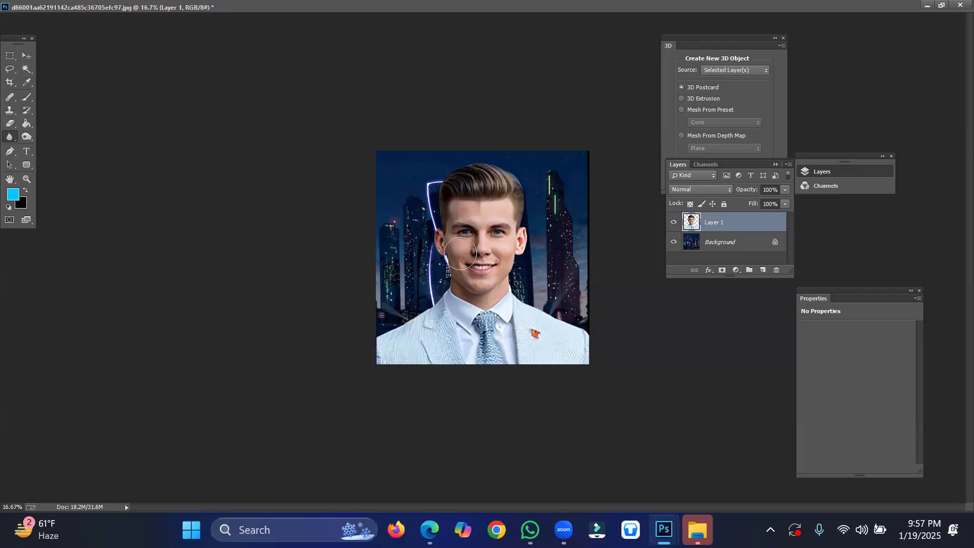
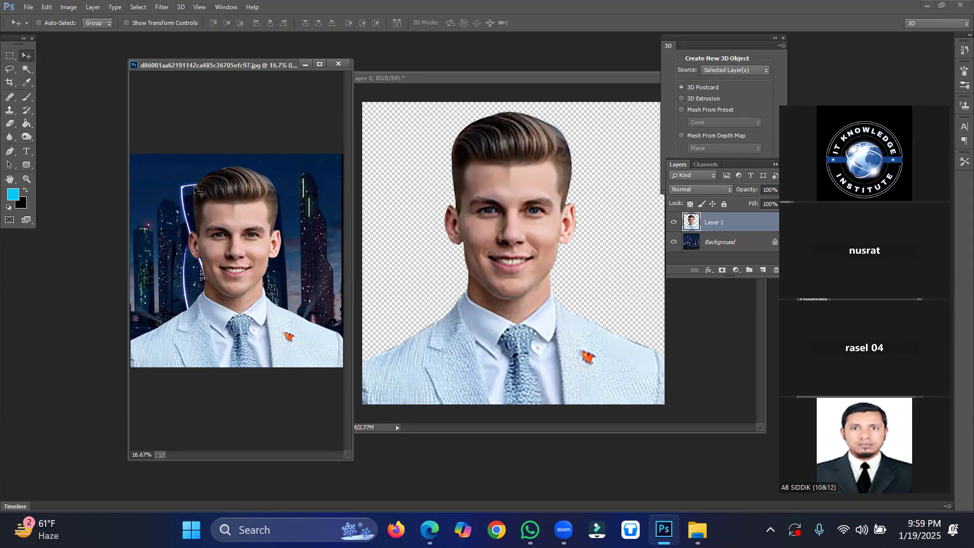
{"action": "left_click", "coordinate": [318, 65]}
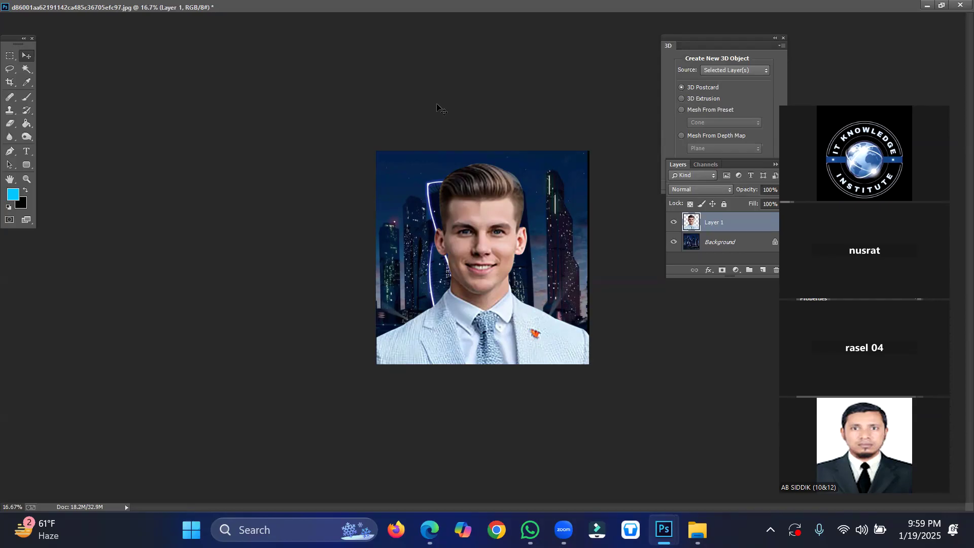
{"action": "left_click", "coordinate": [941, 5]}
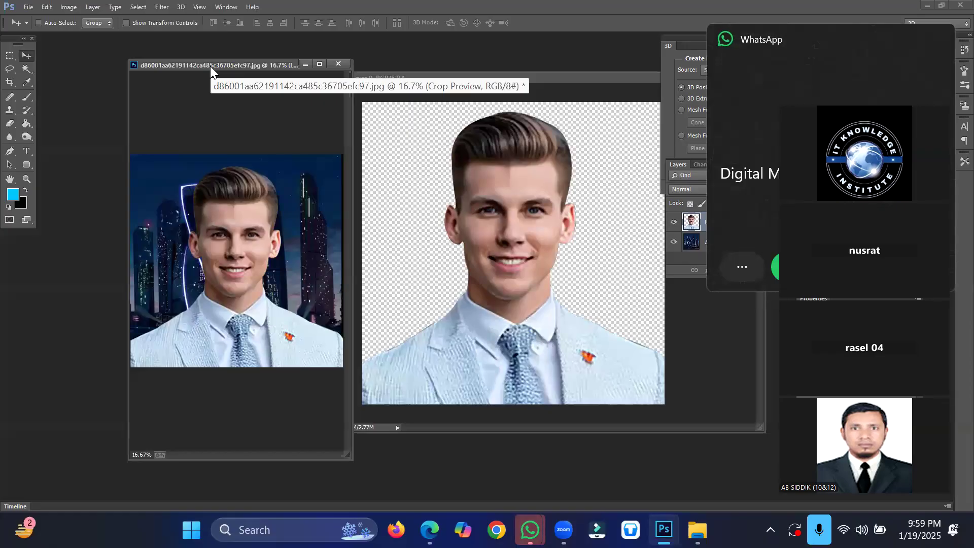
{"action": "left_click", "coordinate": [738, 221]}
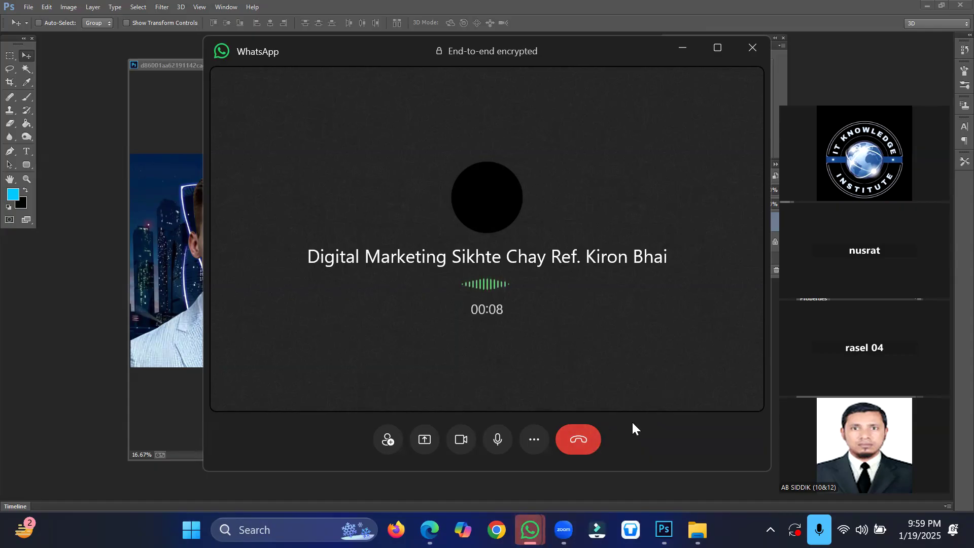
{"action": "left_click", "coordinate": [578, 442]}
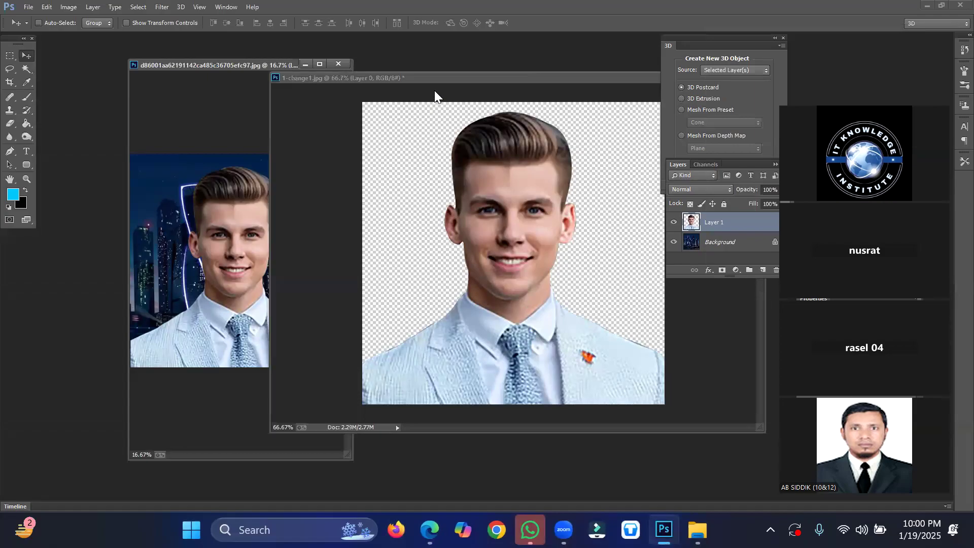
{"action": "left_click", "coordinate": [434, 90]}
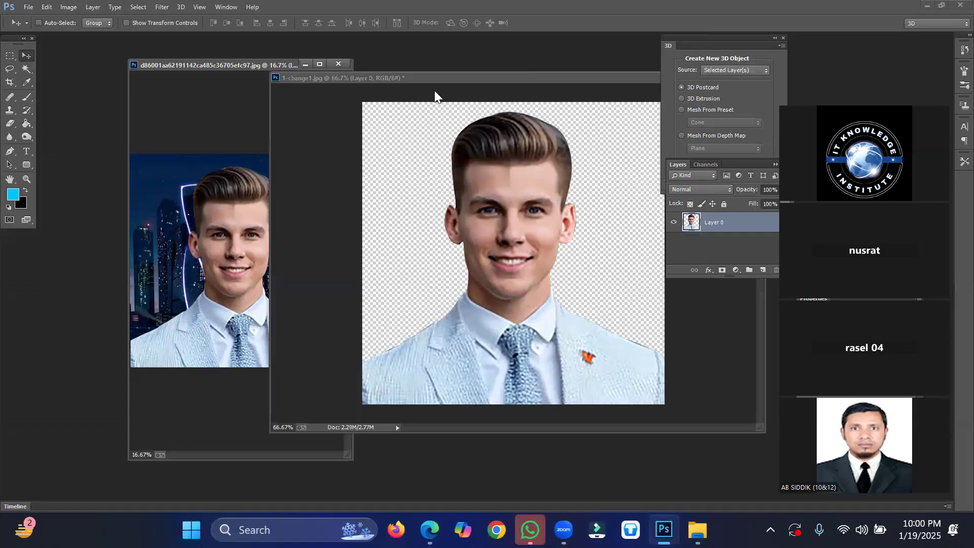
{"action": "left_click", "coordinate": [234, 121]}
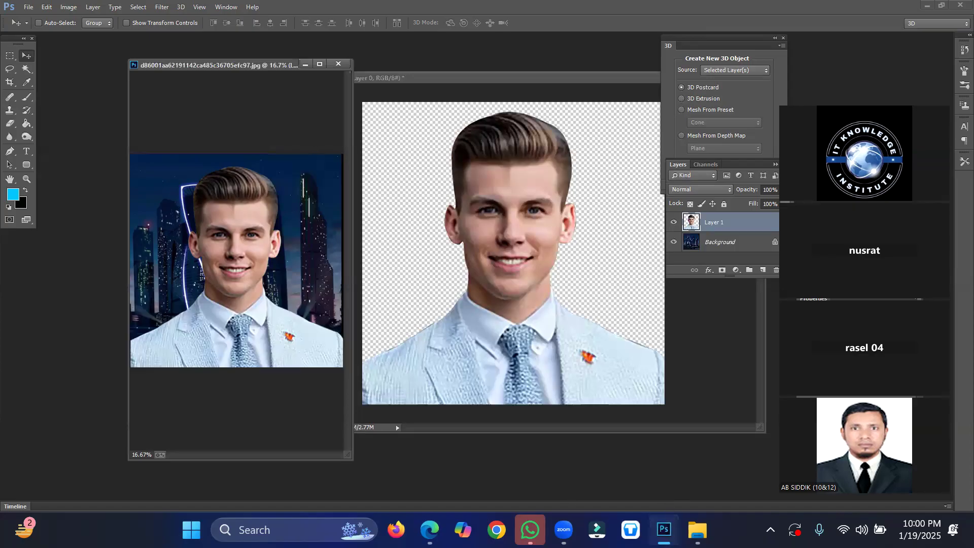
Fill the transparent area around the man in 1-change1.jpg with the cyan foreground colour and clear the selection.
{"action": "mouse_move", "coordinate": [666, 520]}
{"action": "left_click", "coordinate": [617, 464]}
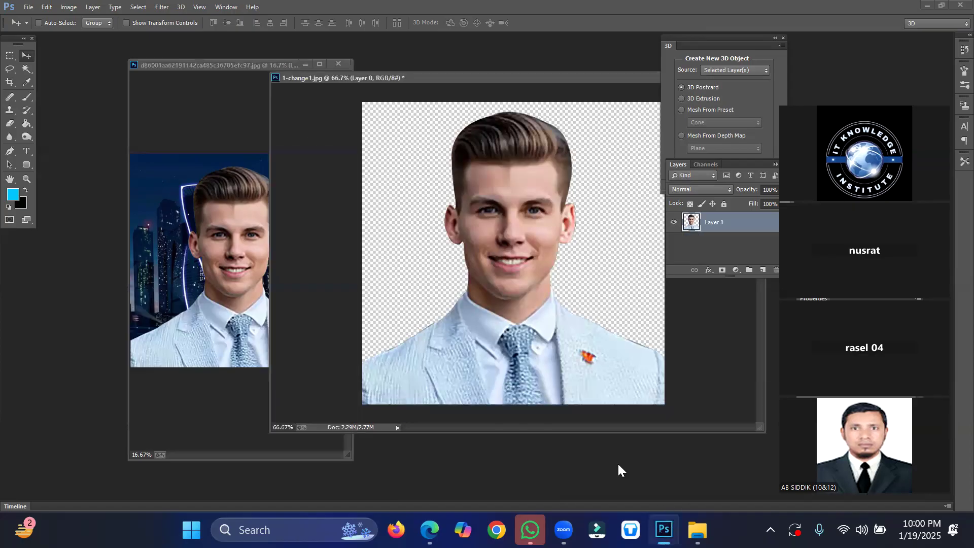
{"action": "mouse_move", "coordinate": [698, 530]}
{"action": "key", "text": "ctrl+shift+i"}
{"action": "key", "text": "alt+BackSpace"}
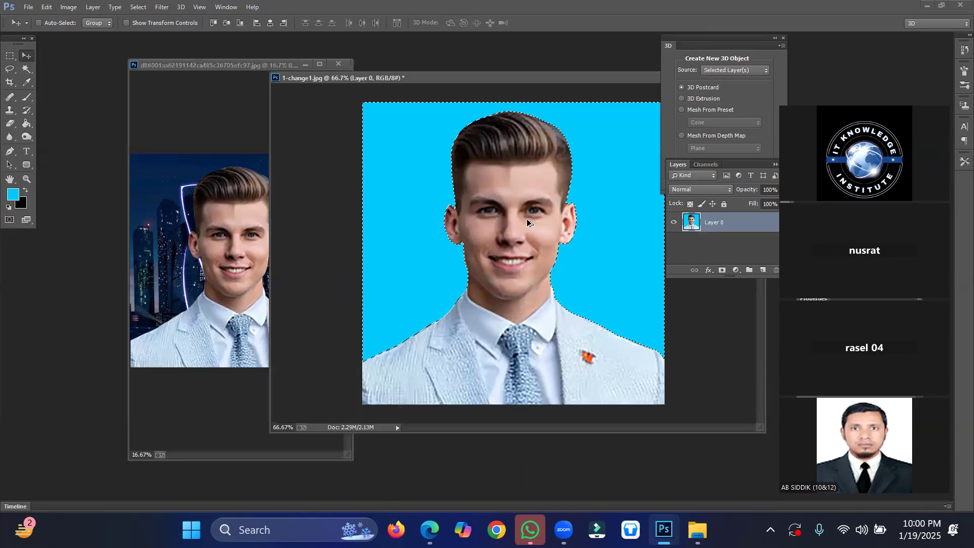
{"action": "left_click", "coordinate": [9, 57]}
{"action": "left_click", "coordinate": [501, 224]}
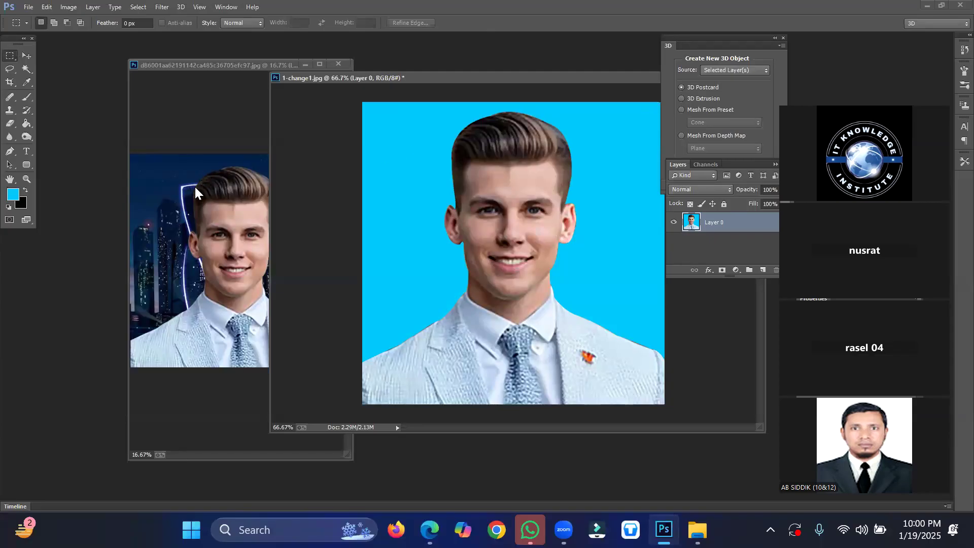
Arrange the skyline composite and 1-change1.jpg windows side by side, with the cyan portrait zoomed out to 50%.
{"action": "left_click", "coordinate": [200, 66]}
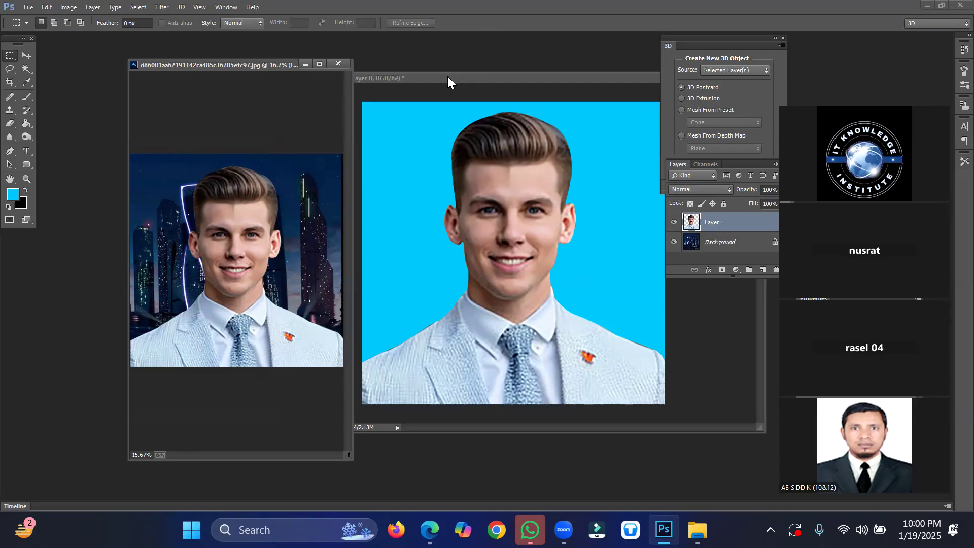
{"action": "left_click_drag", "start_coordinate": [447, 76], "coordinate": [557, 71]}
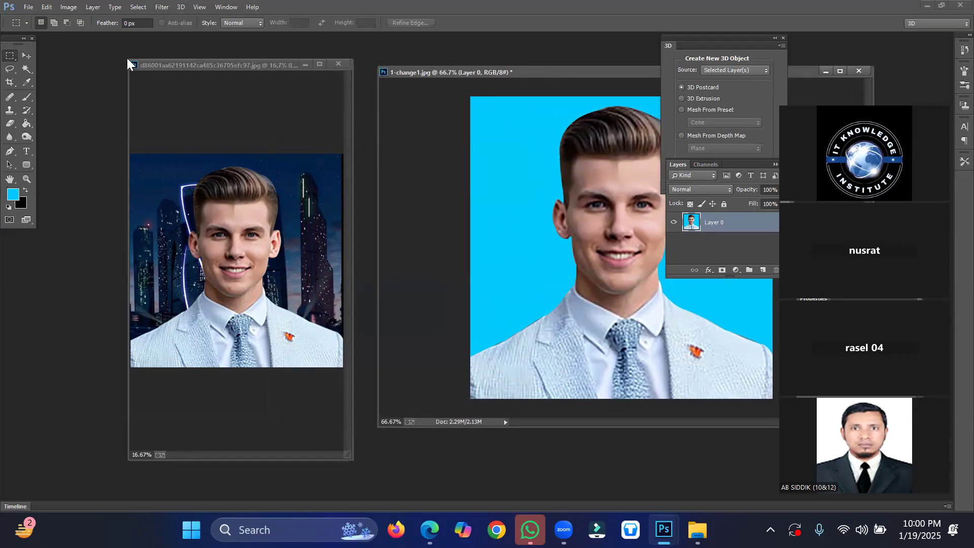
{"action": "left_click_drag", "start_coordinate": [127, 58], "coordinate": [50, 60]}
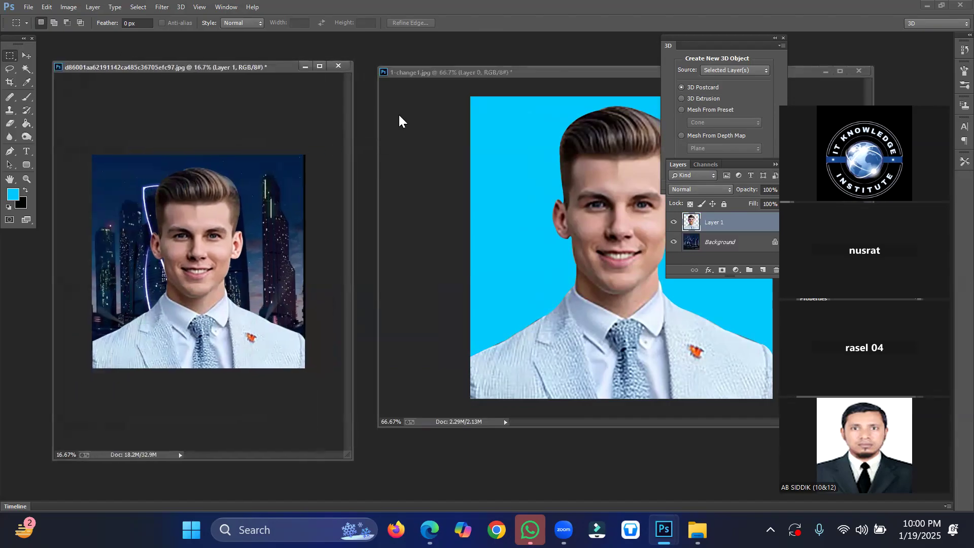
{"action": "left_click", "coordinate": [434, 69]}
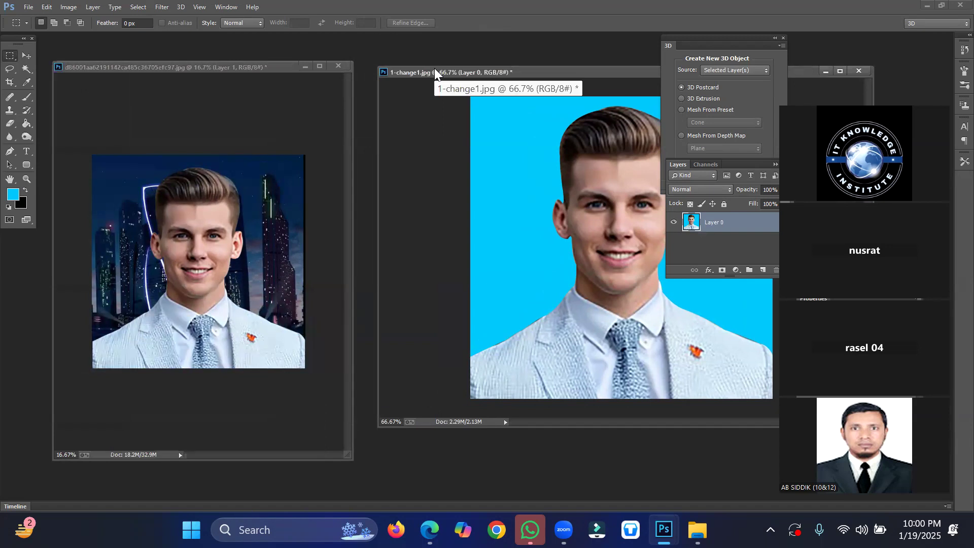
{"action": "key", "text": "ctrl+minus"}
{"action": "left_click_drag", "start_coordinate": [434, 69], "coordinate": [384, 85]}
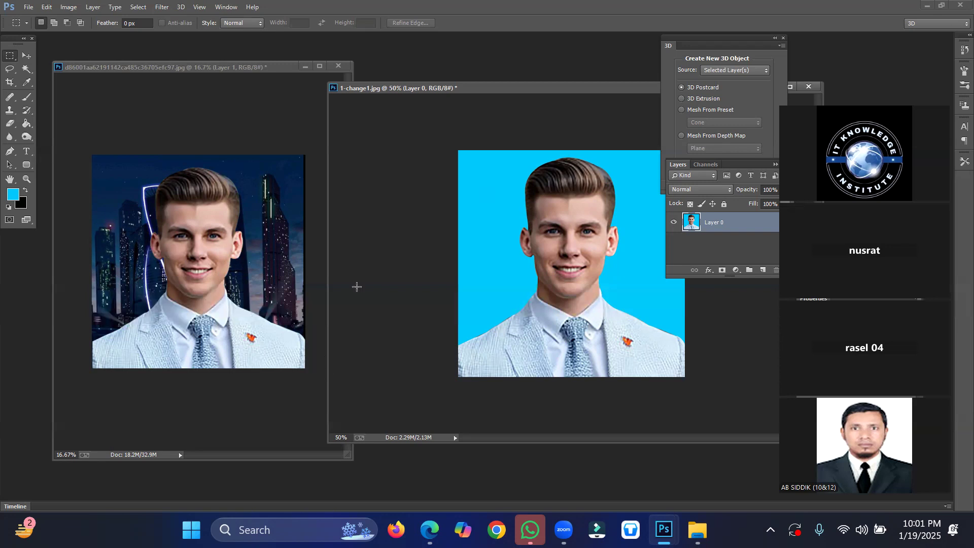
{"action": "left_click", "coordinate": [564, 530]}
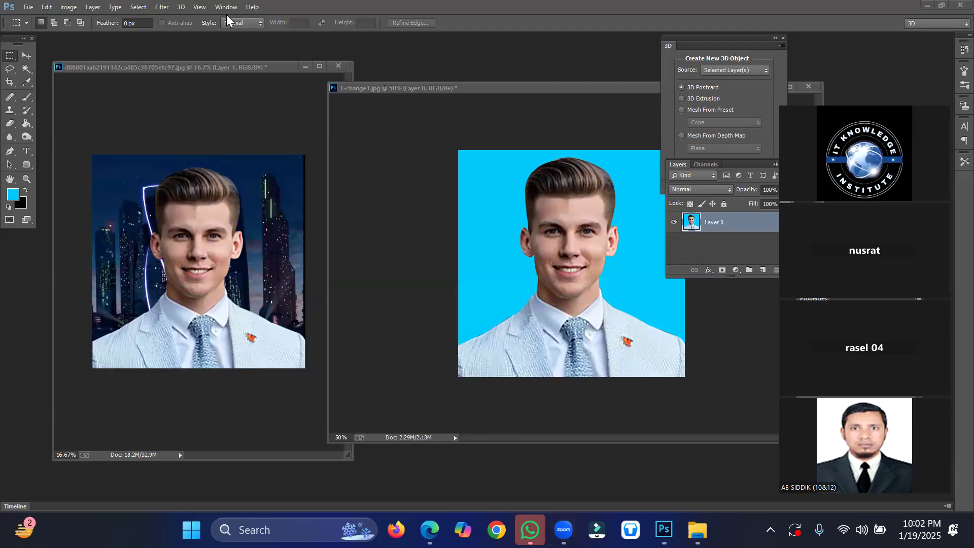
{"action": "left_click", "coordinate": [85, 109]}
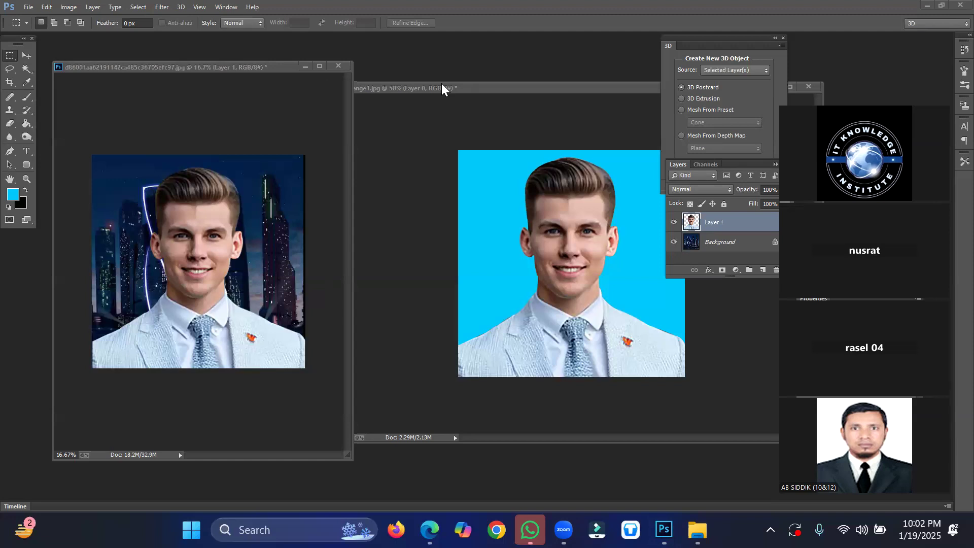
{"action": "left_click", "coordinate": [11, 152]}
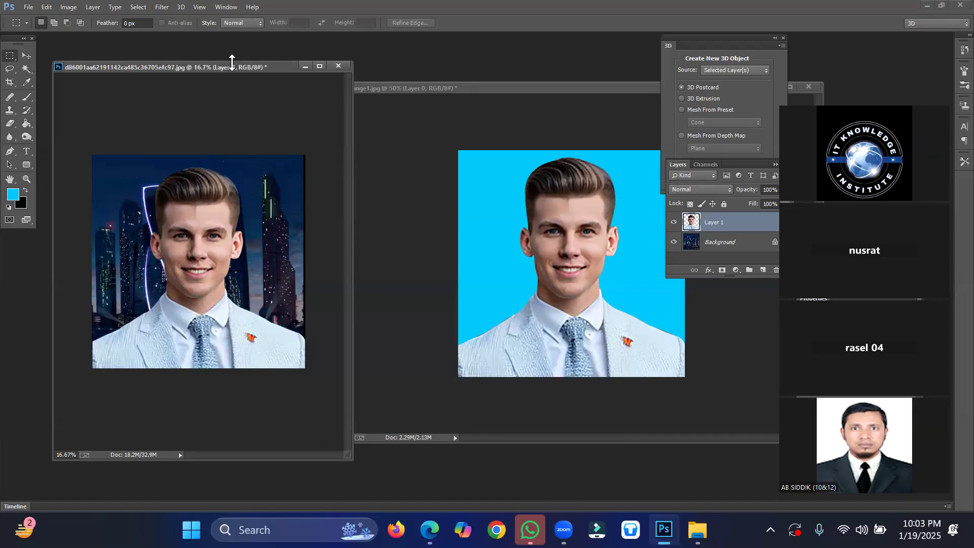
Maximize the skyline composite and start a Pen tool path along the man's shoulder from outside the canvas toward his collar.
{"action": "double_click", "coordinate": [232, 62]}
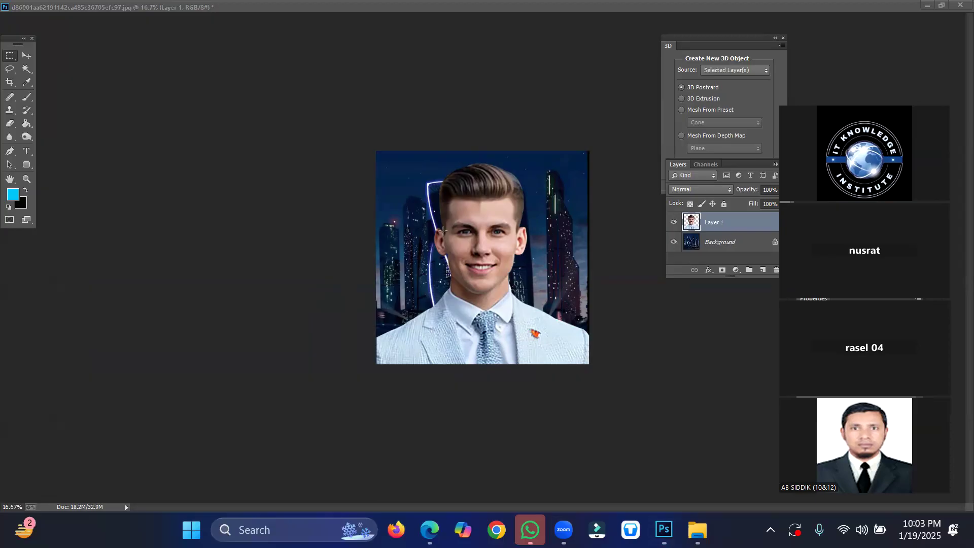
{"action": "left_click", "coordinate": [7, 158]}
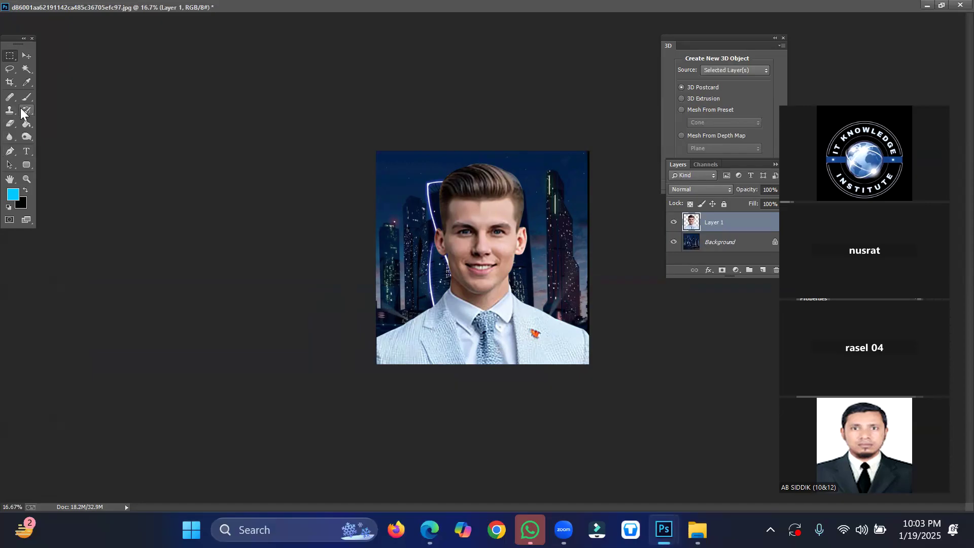
{"action": "left_click", "coordinate": [9, 154]}
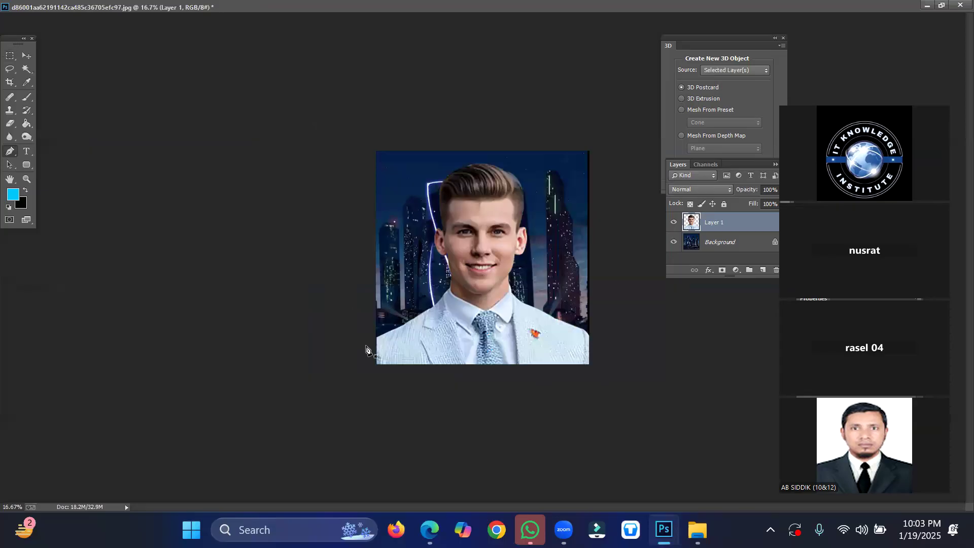
{"action": "left_click", "coordinate": [344, 357]}
{"action": "left_click_drag", "start_coordinate": [406, 324], "coordinate": [444, 304]}
{"action": "left_click", "coordinate": [405, 324]}
{"action": "left_click_drag", "start_coordinate": [430, 309], "coordinate": [448, 303]}
{"action": "key", "text": "ctrl+plus"}
{"action": "key", "text": "ctrl+plus"}
{"action": "key", "text": "ctrl+plus"}
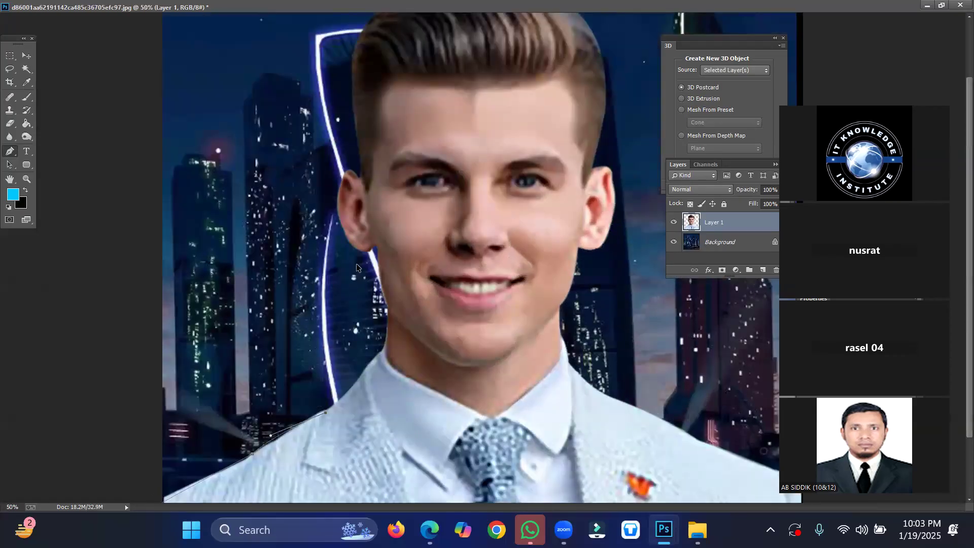
Undo the last anchor point and retrace the upper shoulder edge toward the collar with closer points.
{"action": "key", "text": "ctrl+z"}
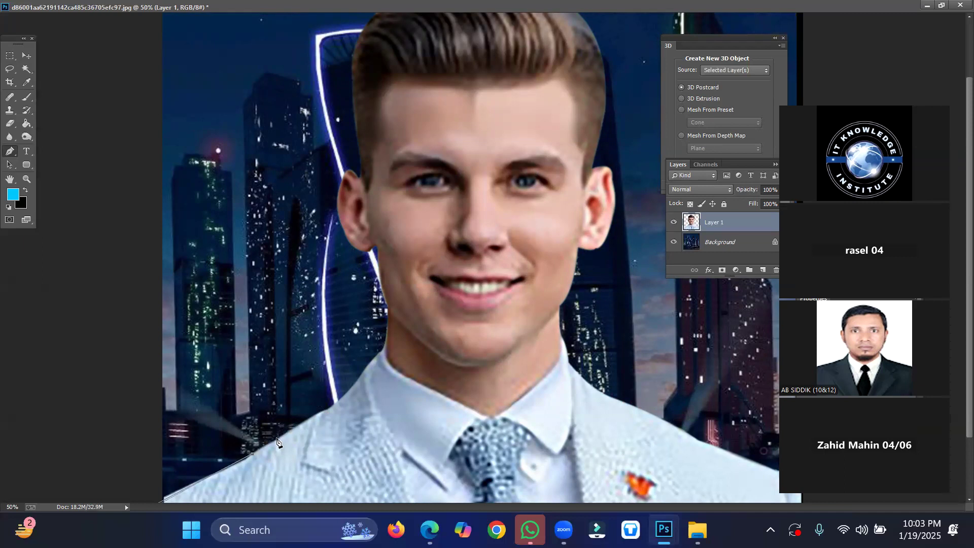
{"action": "left_click", "coordinate": [279, 438]}
{"action": "left_click", "coordinate": [310, 420]}
{"action": "left_click_drag", "start_coordinate": [329, 408], "coordinate": [347, 406]}
{"action": "key", "text": "ctrl+minus"}
{"action": "key", "text": "ctrl+minus"}
{"action": "key", "text": "ctrl+minus"}
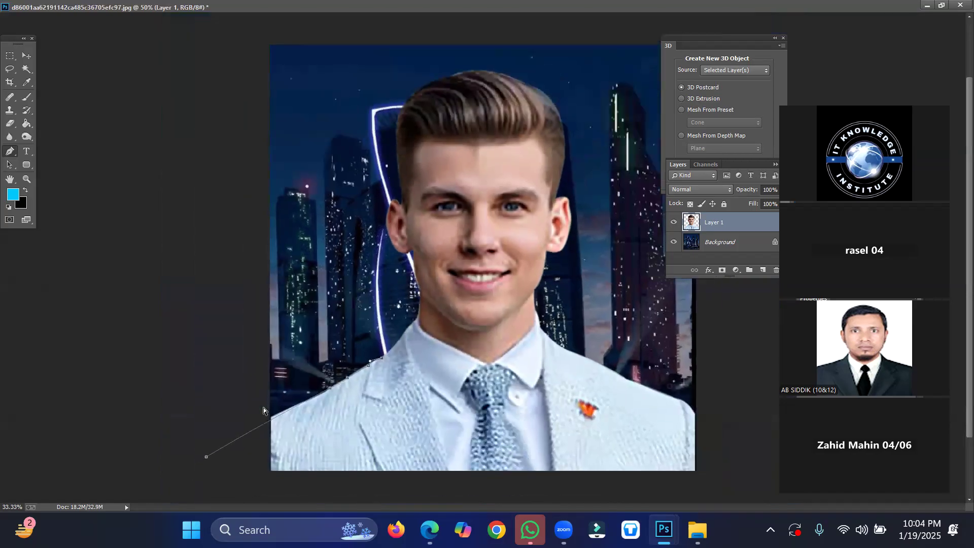
Undo all the Pen tool points traced along the man's shoulder.
{"action": "key", "text": "ctrl+alt+z"}
{"action": "key", "text": "ctrl+alt+z"}
{"action": "key", "text": "ctrl+alt+z"}
{"action": "key", "text": "ctrl+alt+z"}
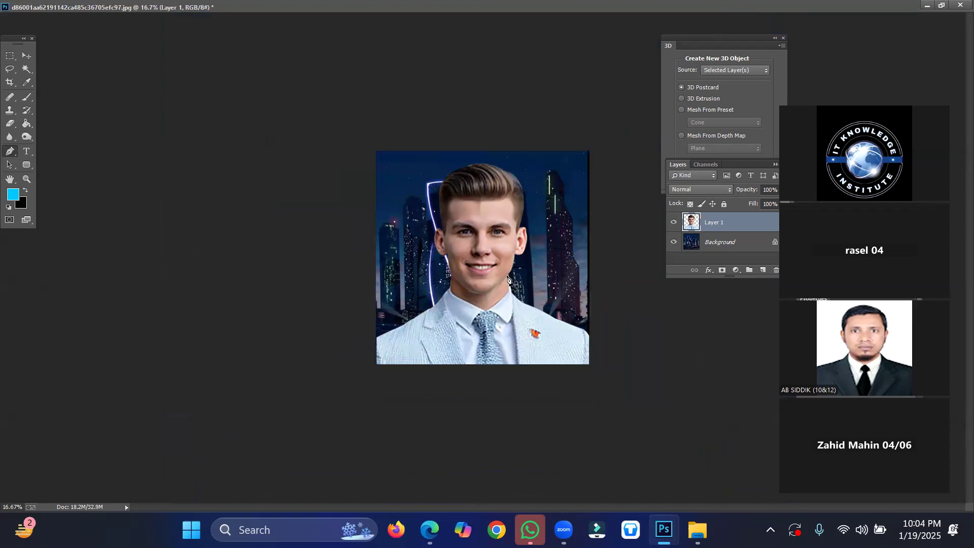
Close the skyline composite without saving its changes and move the remaining 1-change1.jpg window into the freed workspace.
{"action": "left_click", "coordinate": [942, 5]}
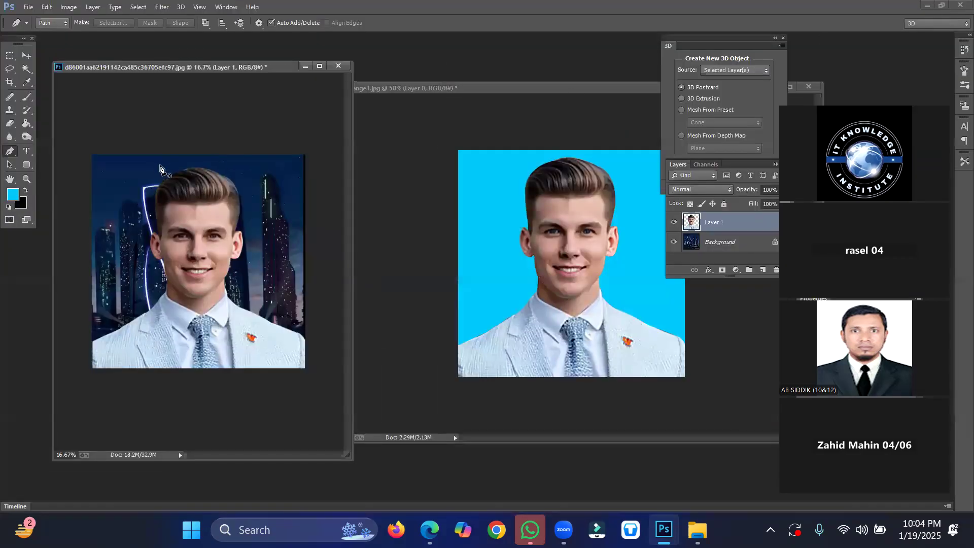
{"action": "left_click", "coordinate": [345, 65]}
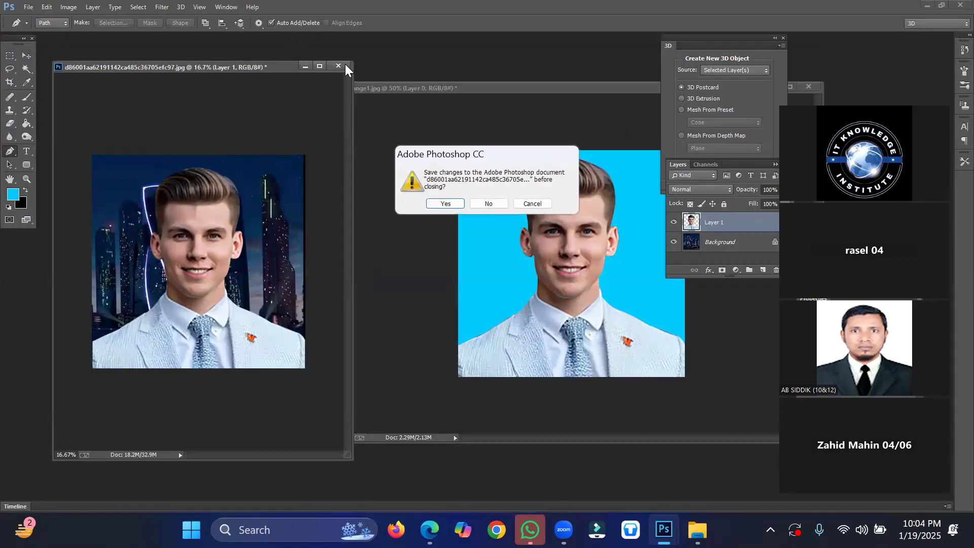
{"action": "left_click", "coordinate": [488, 203]}
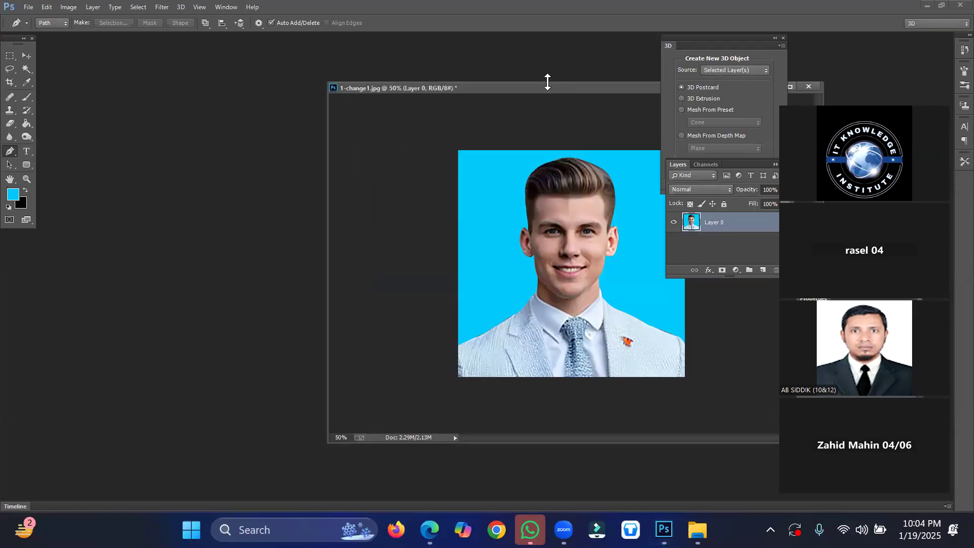
{"action": "left_click_drag", "start_coordinate": [539, 91], "coordinate": [303, 85]}
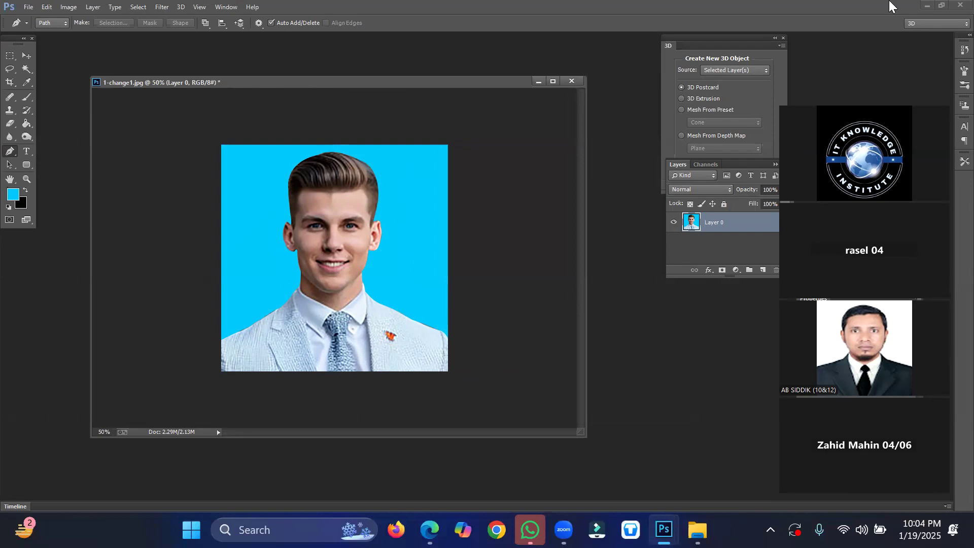
Minimize the Photoshop window to reveal the desktop and refresh the desktop.
{"action": "left_click", "coordinate": [924, 6]}
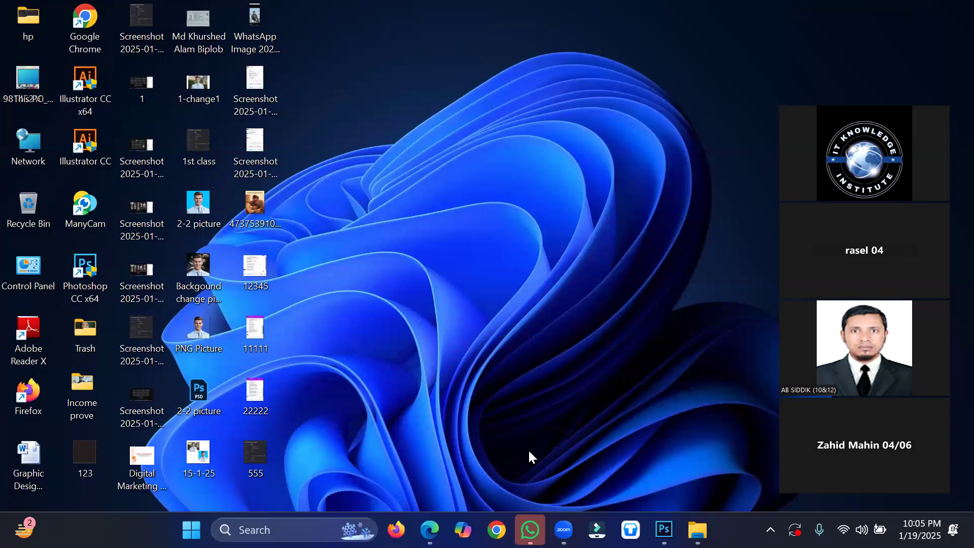
{"action": "left_click", "coordinate": [564, 529]}
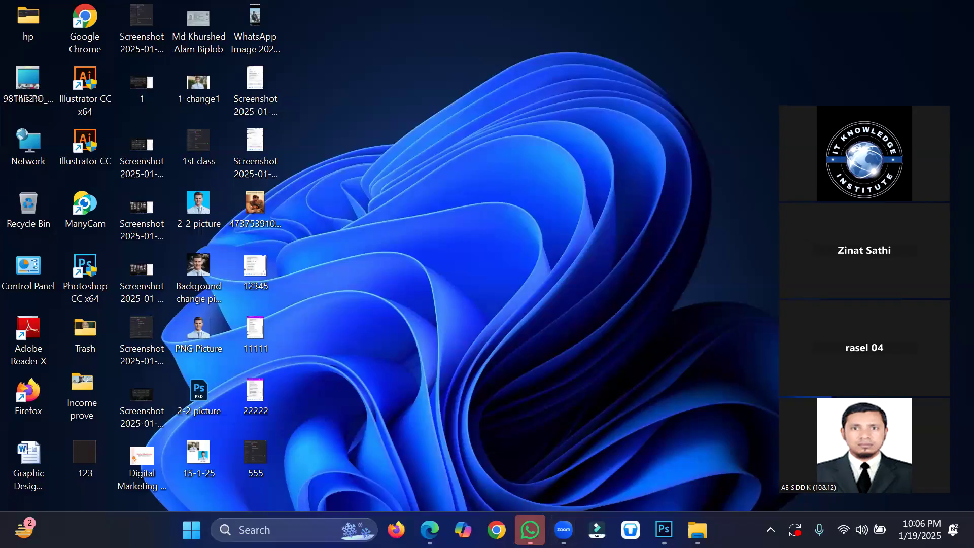
{"action": "right_click", "coordinate": [352, 119]}
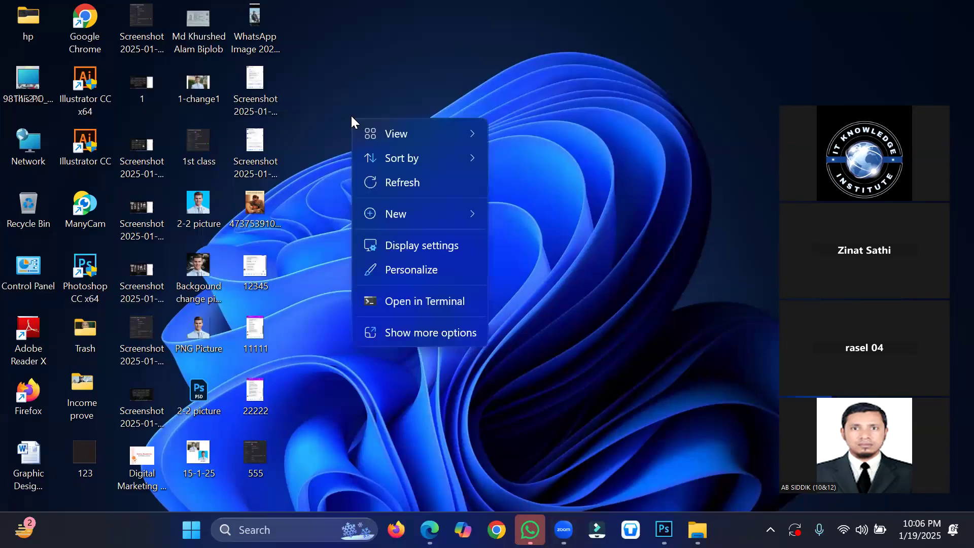
{"action": "left_click", "coordinate": [412, 182]}
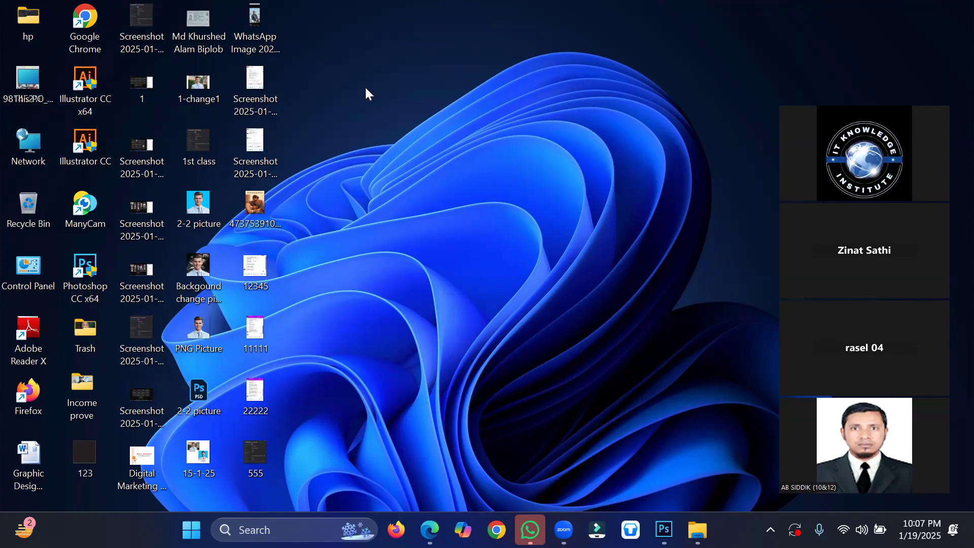
{"action": "right_click", "coordinate": [304, 73]}
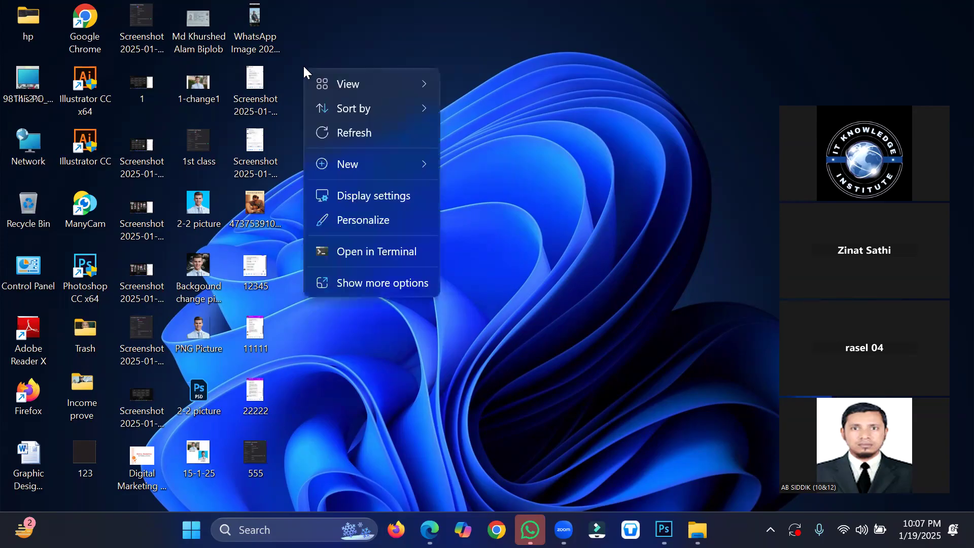
{"action": "left_click", "coordinate": [353, 139]}
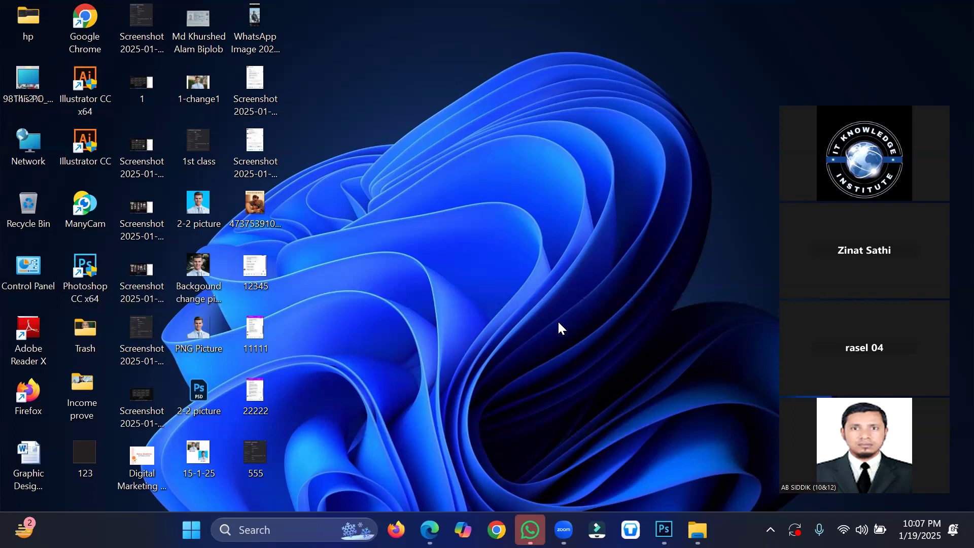
{"action": "left_click", "coordinate": [563, 530]}
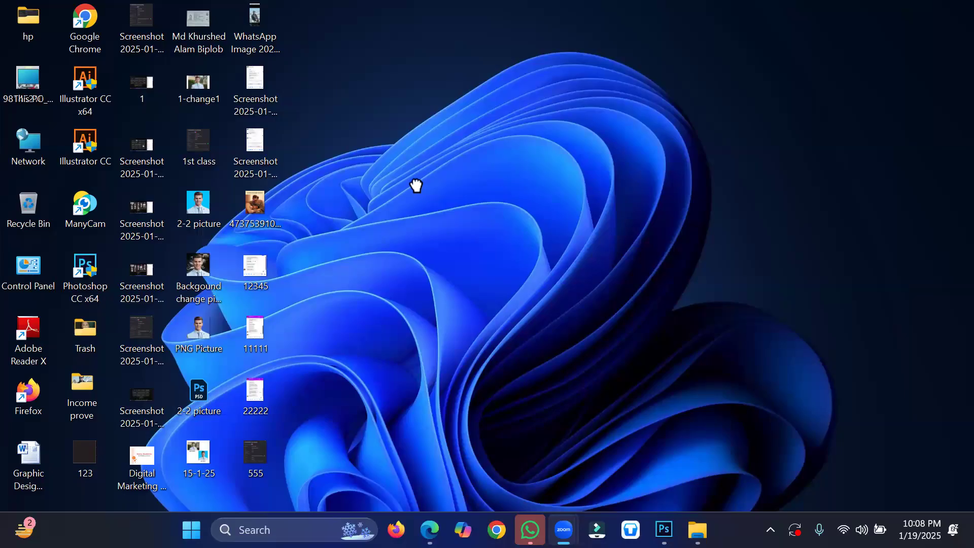
{"action": "key", "text": "super+z"}
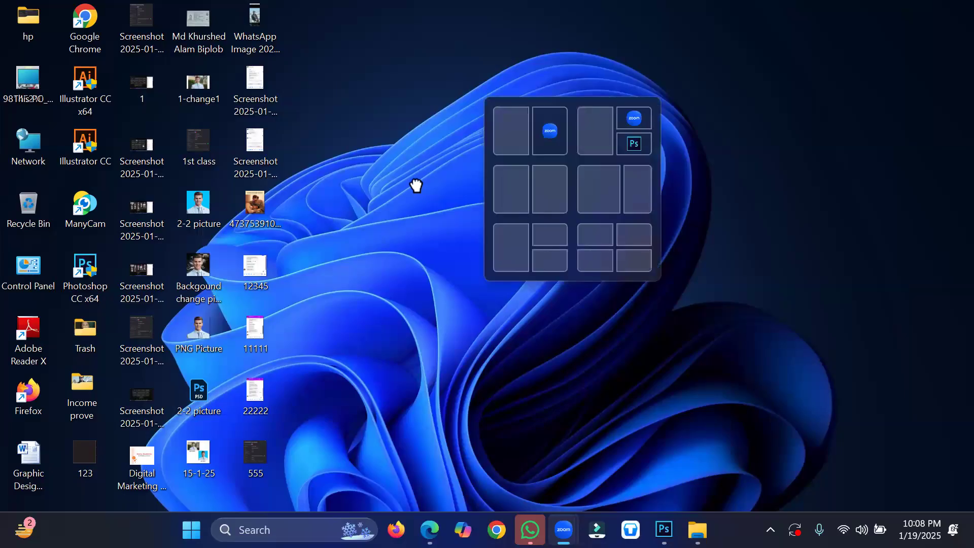
{"action": "key", "text": "Escape"}
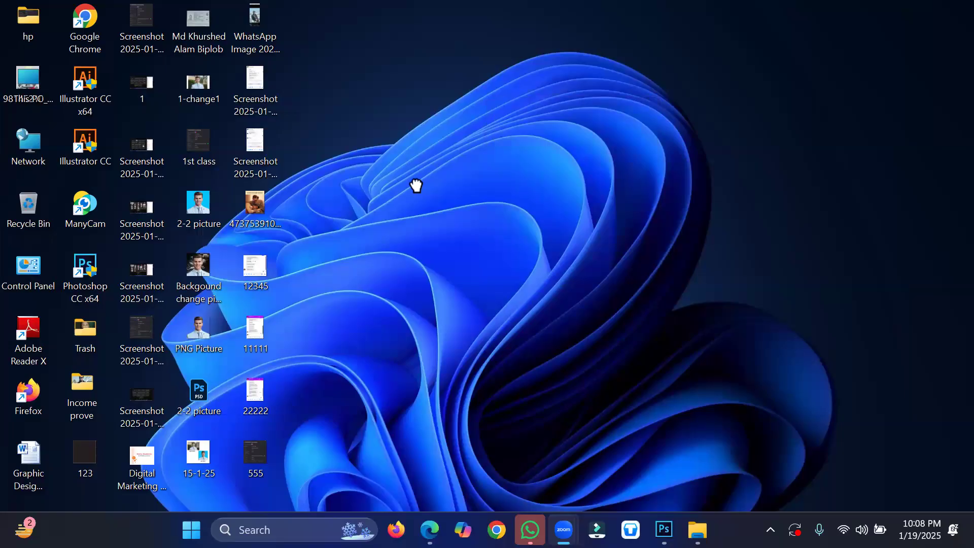